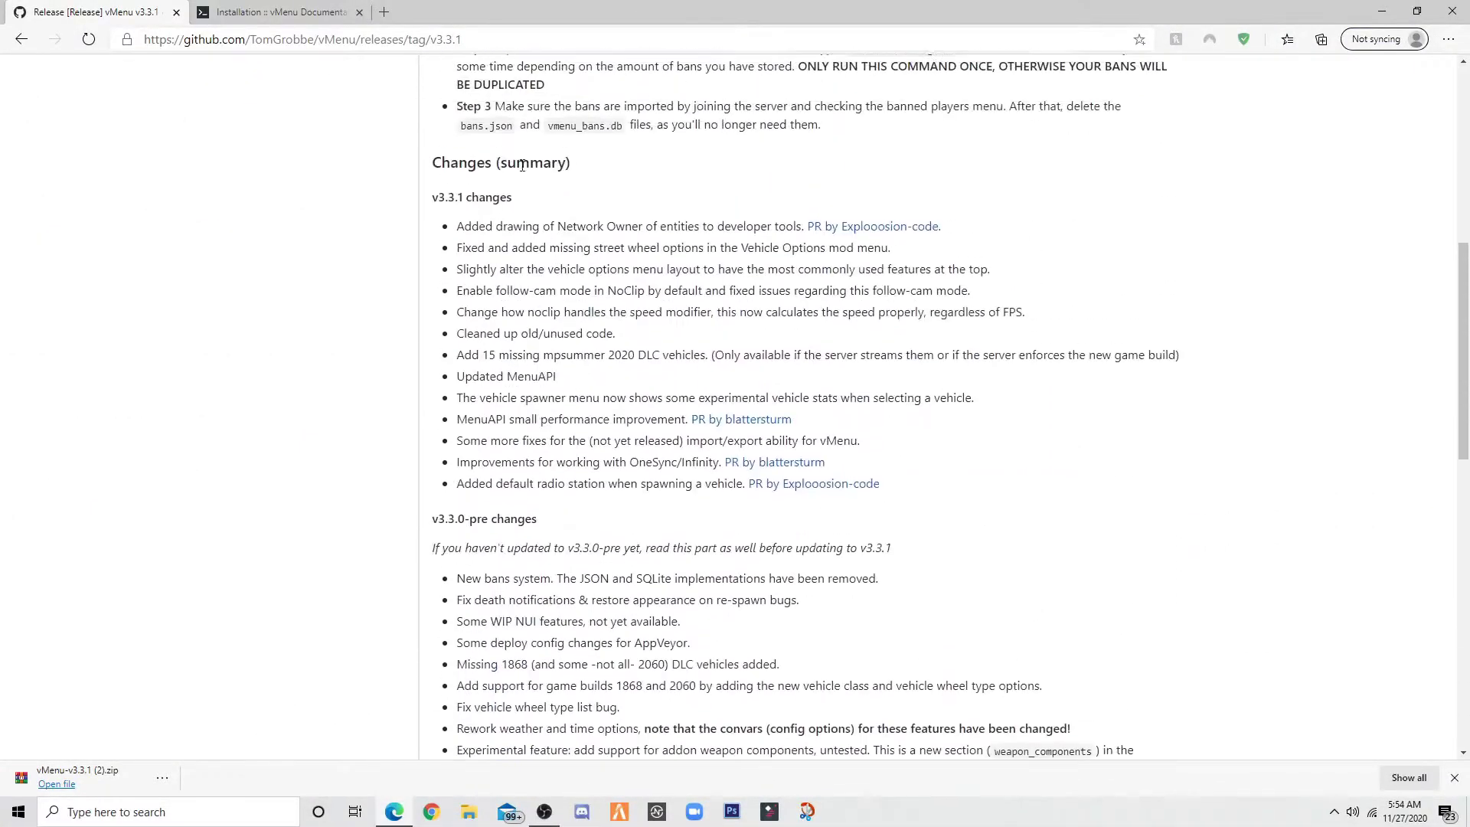
# Extract the downloaded vMenu-v3.3.1 (2).zip archive into a vMenu-v3.3.1 (2) folder on the desktop.
pyautogui.scroll(7, 522, 166)
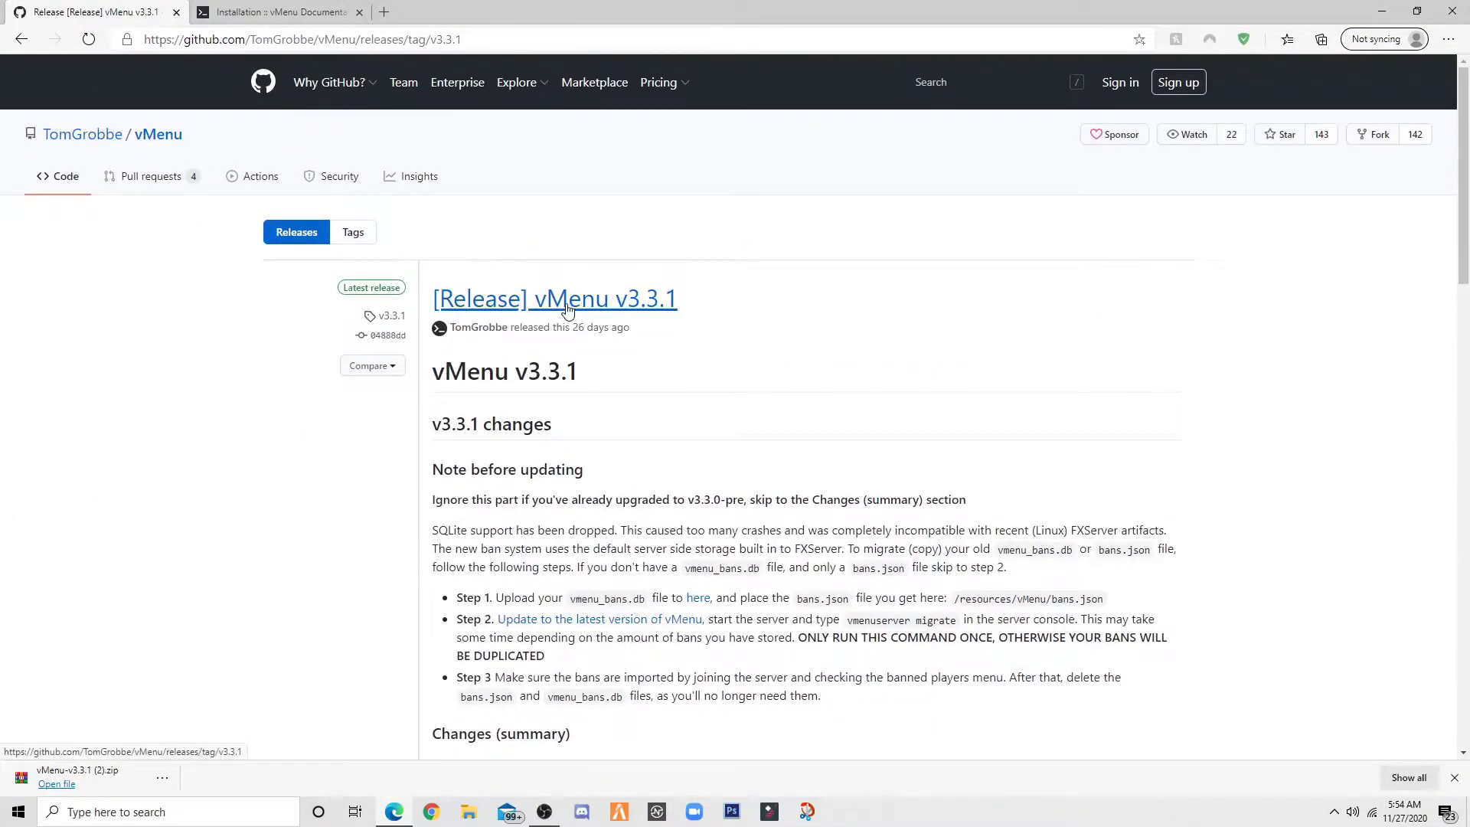
pyautogui.scroll(-20, 580, 268)
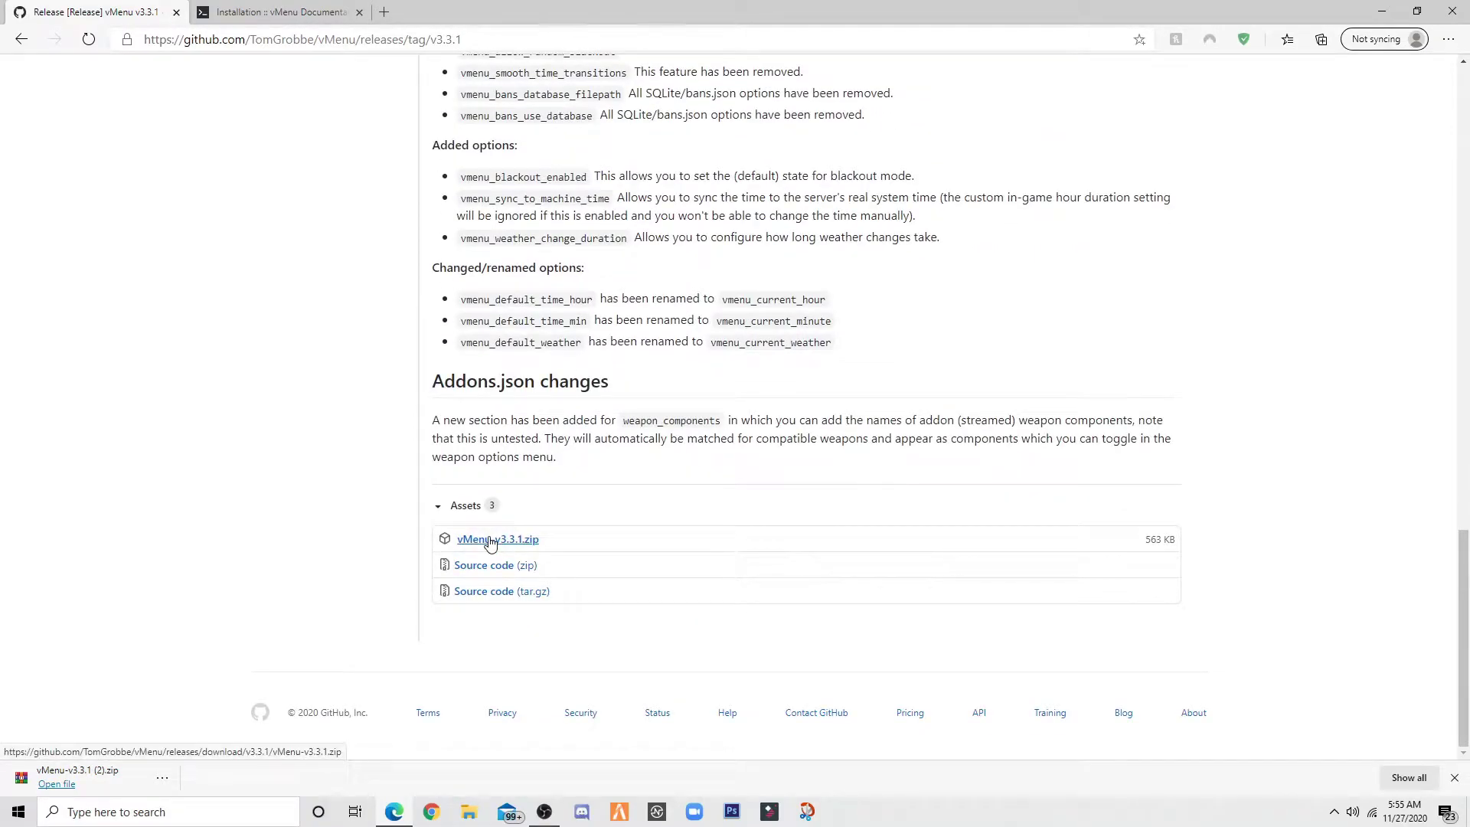
pyautogui.click(67, 784)
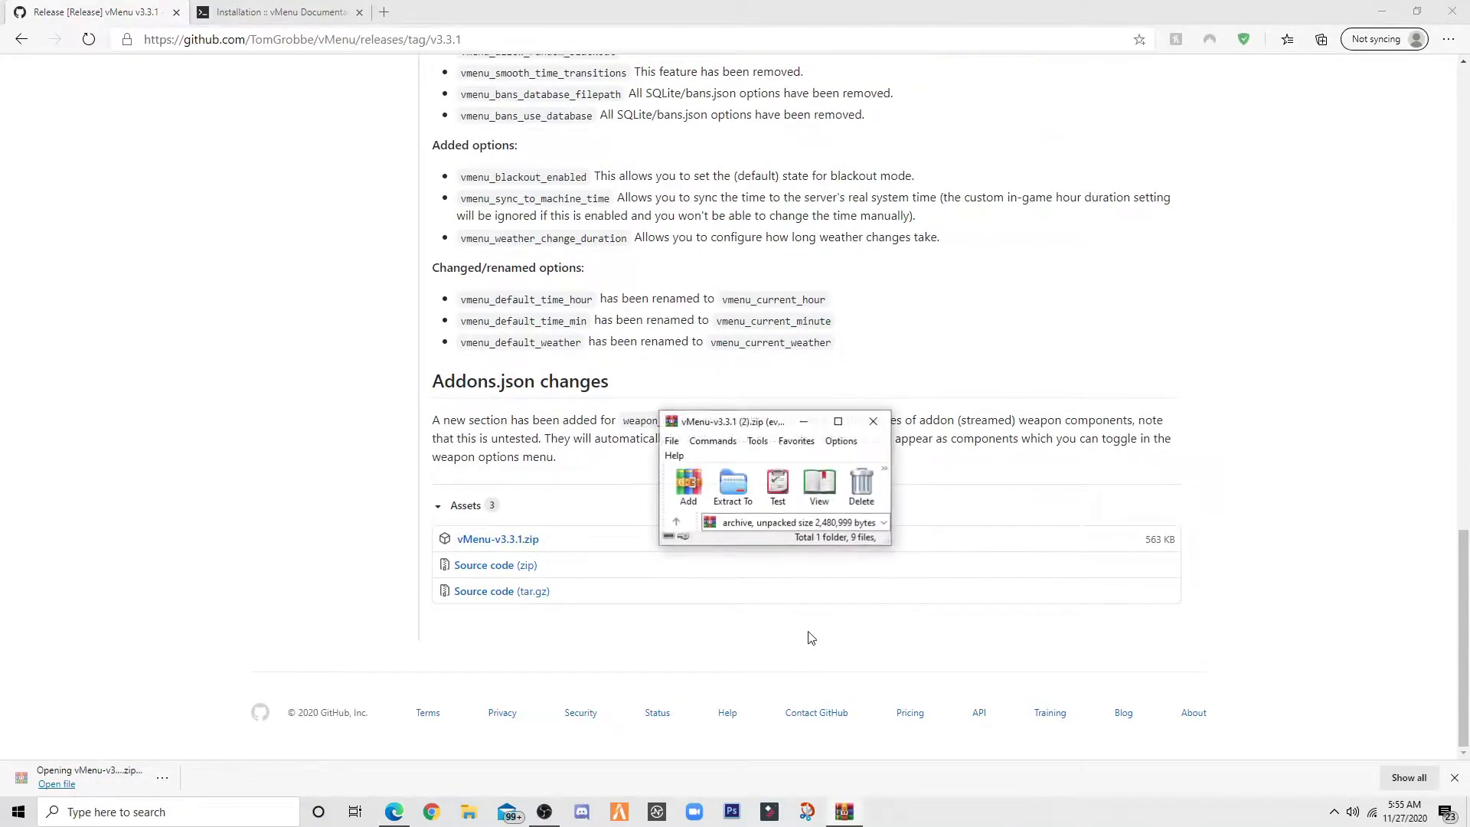
pyautogui.click(733, 487)
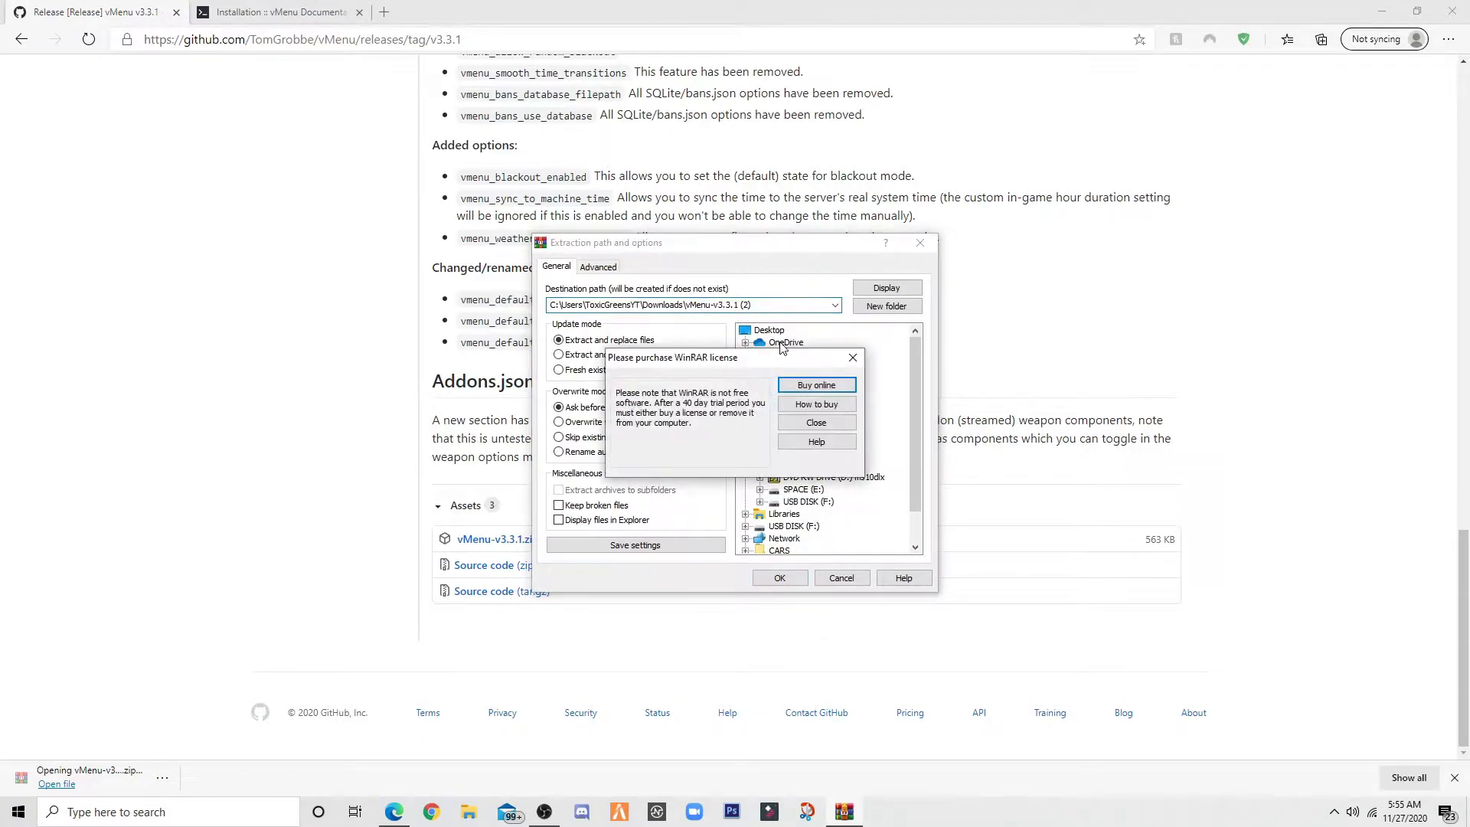
pyautogui.click(852, 358)
pyautogui.click(773, 330)
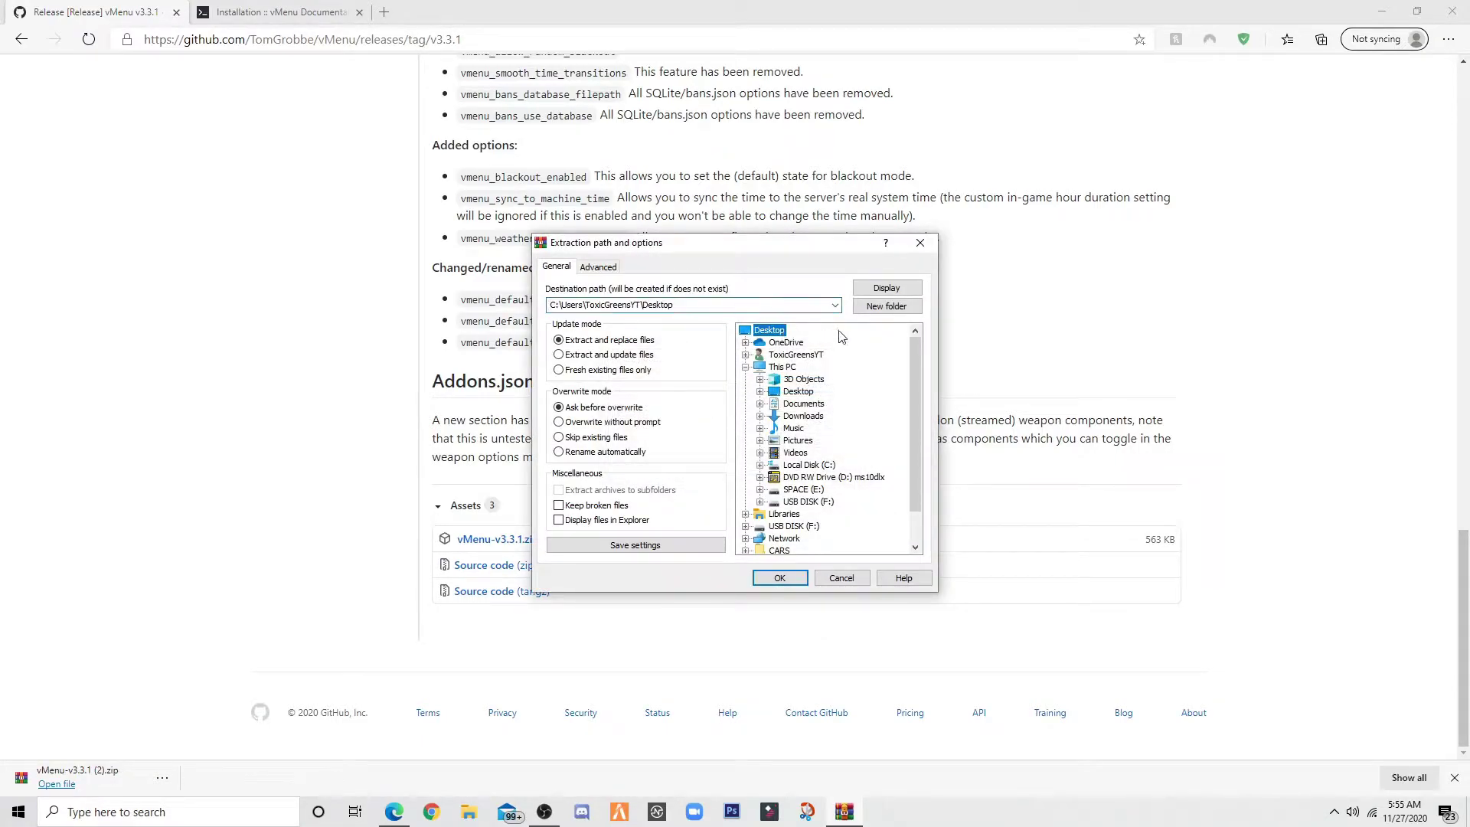
pyautogui.click(909, 306)
pyautogui.press('Return')
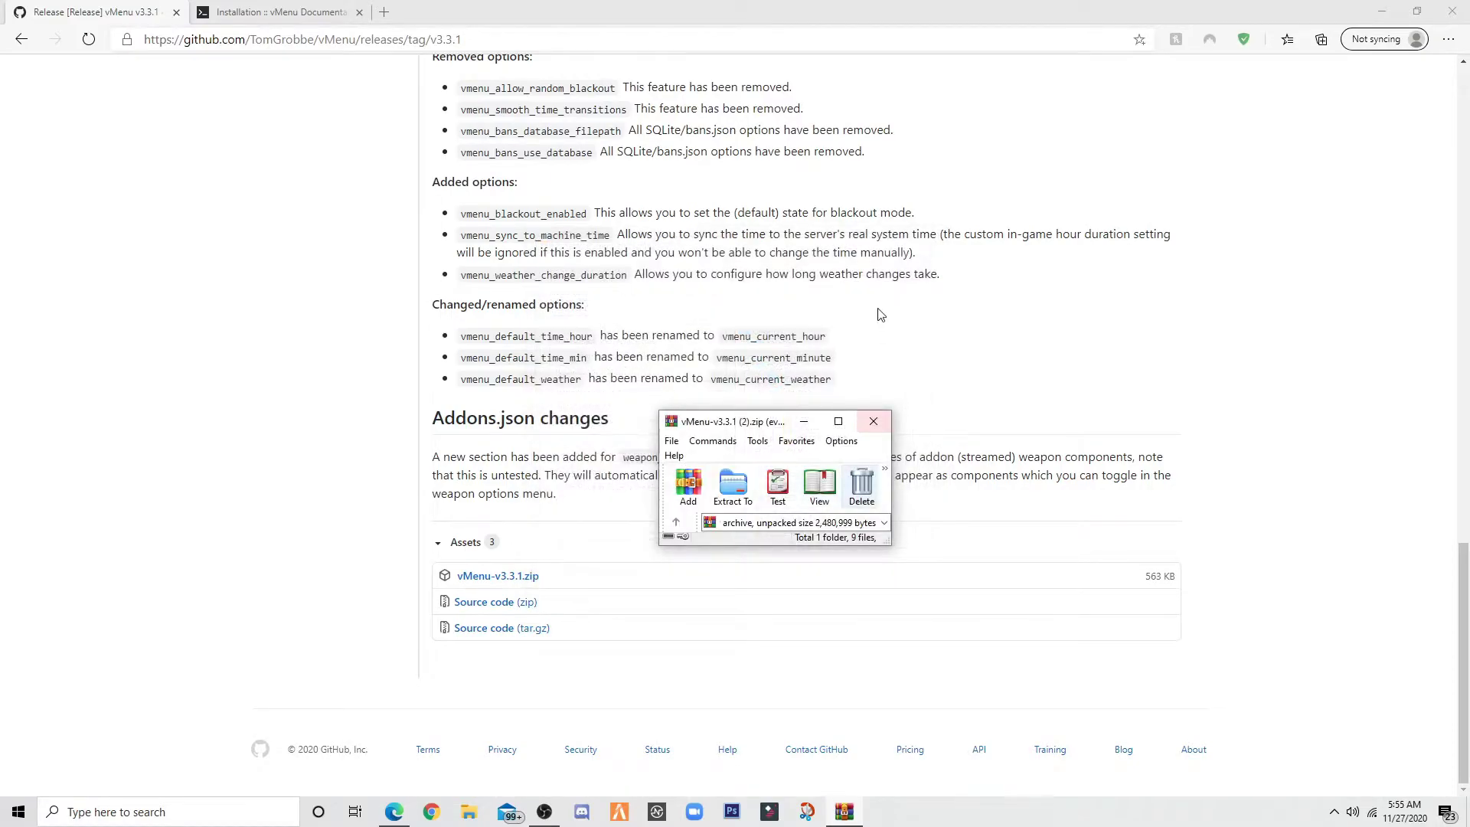
pyautogui.click(873, 421)
# Minimize the open browser and recorder windows and move the extracted vMenu folder to an empty area of the desktop.
pyautogui.click(1382, 11)
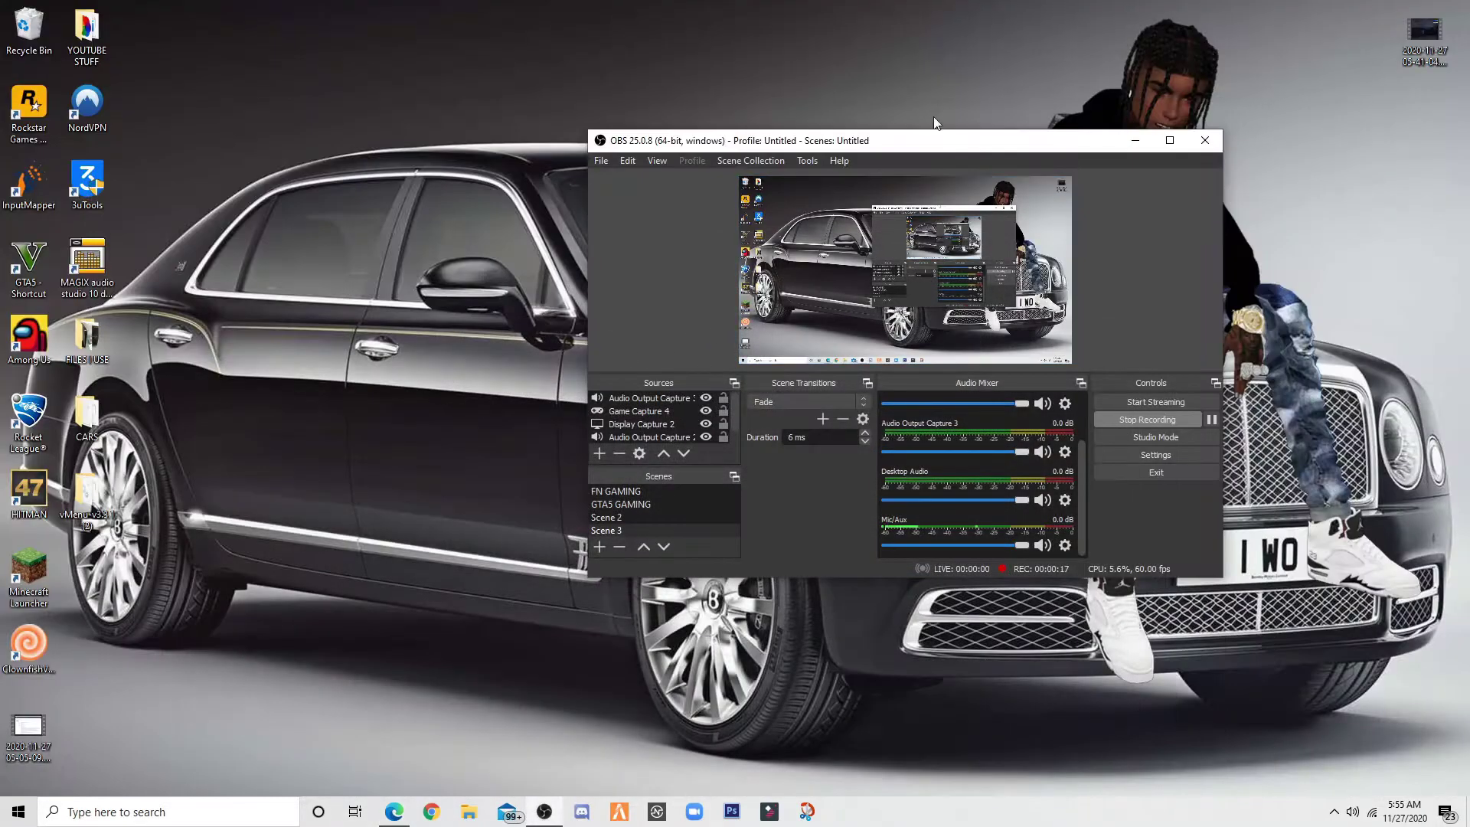
pyautogui.click(1136, 140)
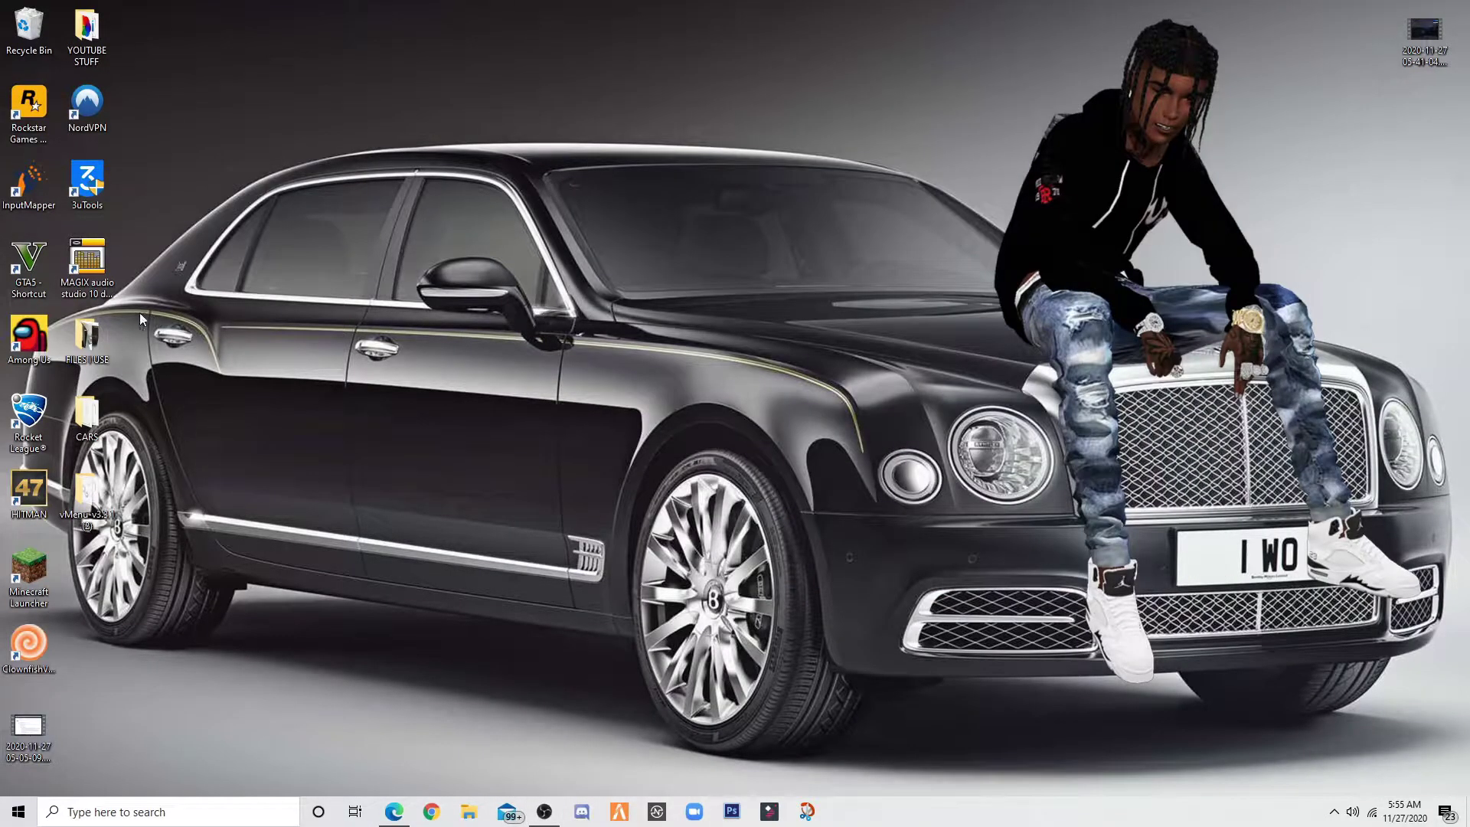
pyautogui.moveTo(104, 525); pyautogui.dragTo(569, 371)
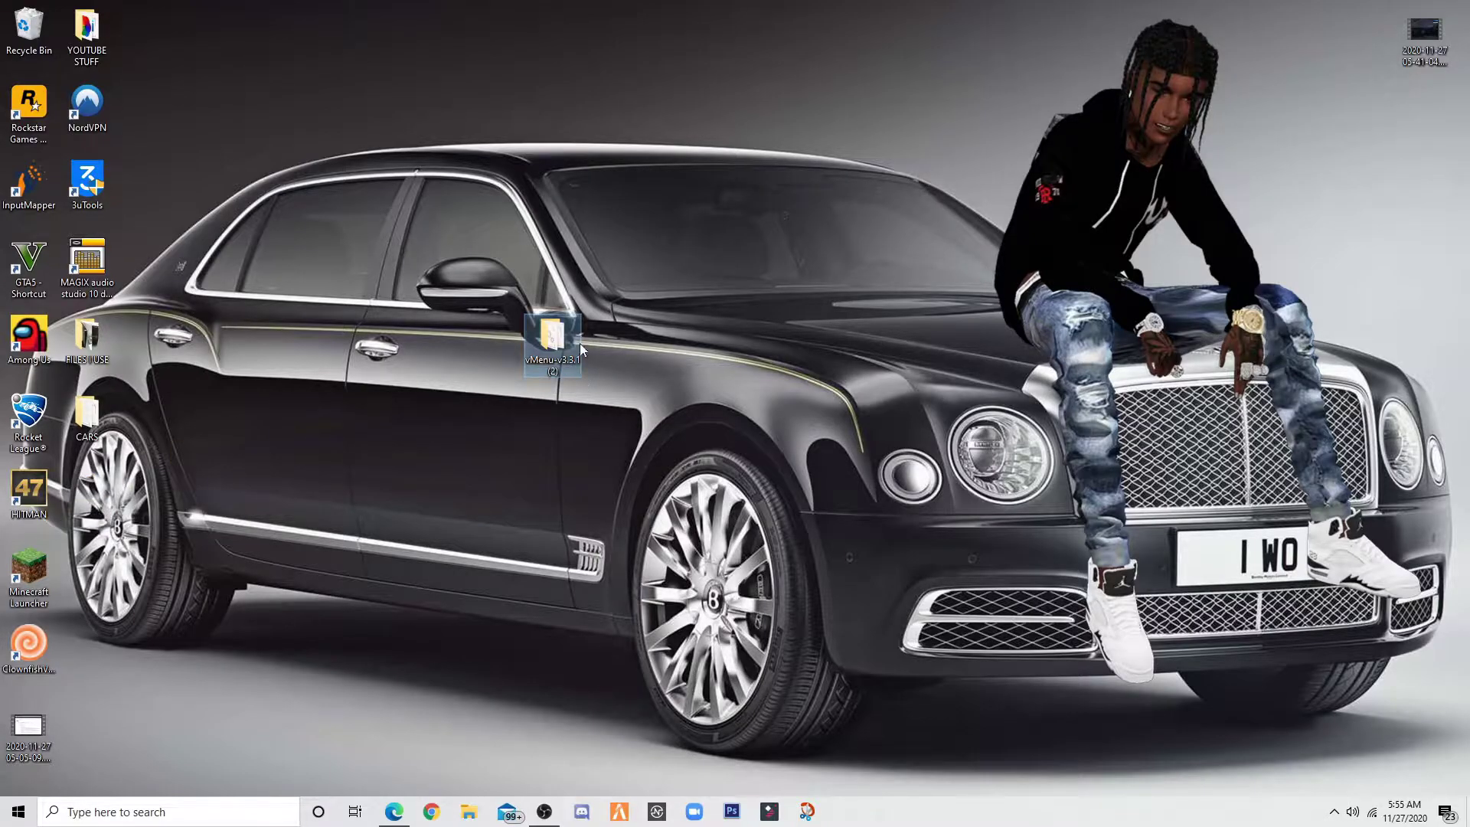
# Copy permissions.cfg from the config folder inside the extracted vMenu-v3.3.1 (2) folder.
pyautogui.doubleClick(580, 348)
pyautogui.doubleClick(509, 251)
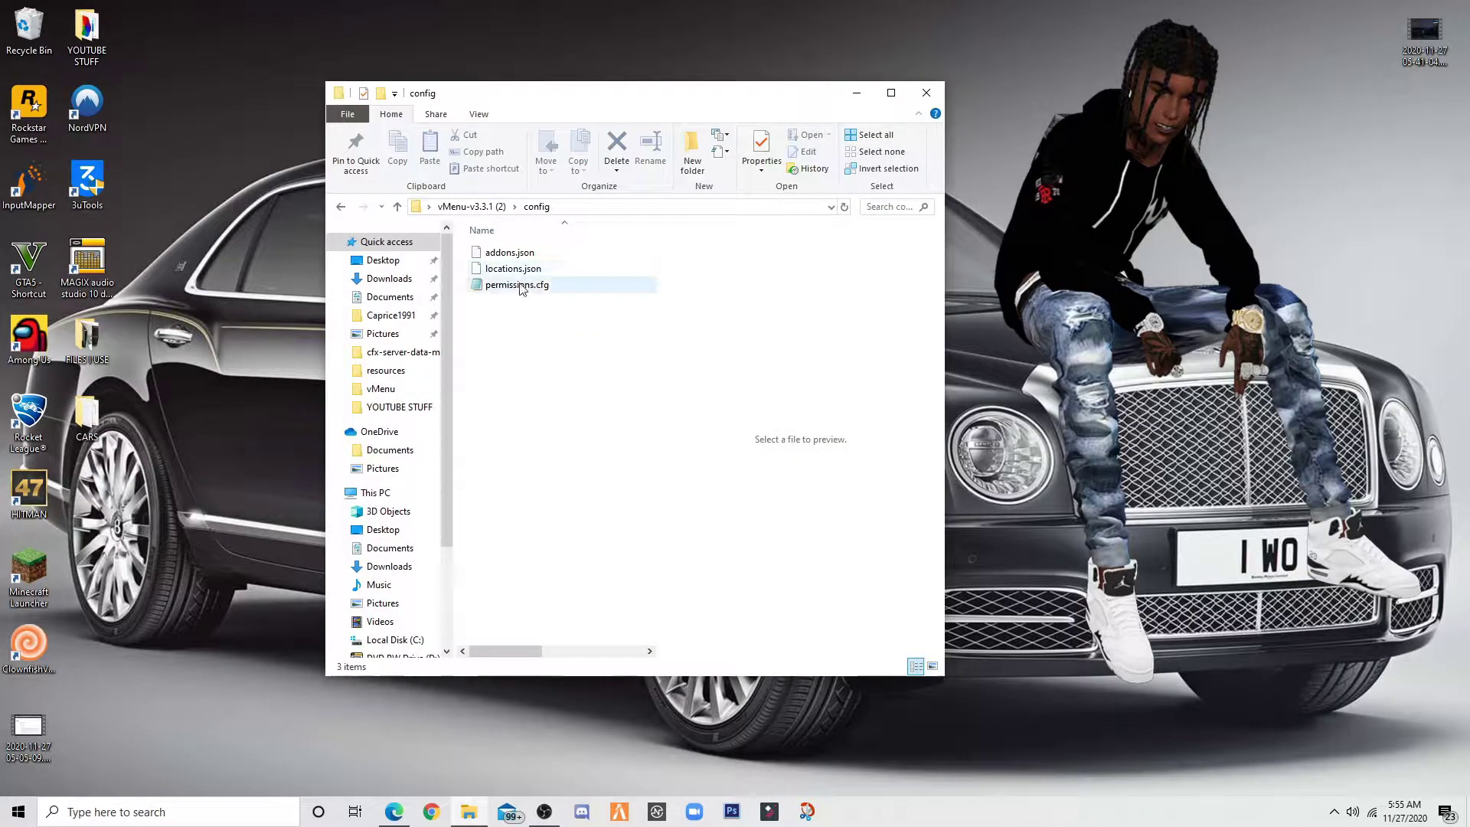
pyautogui.rightClick(520, 284)
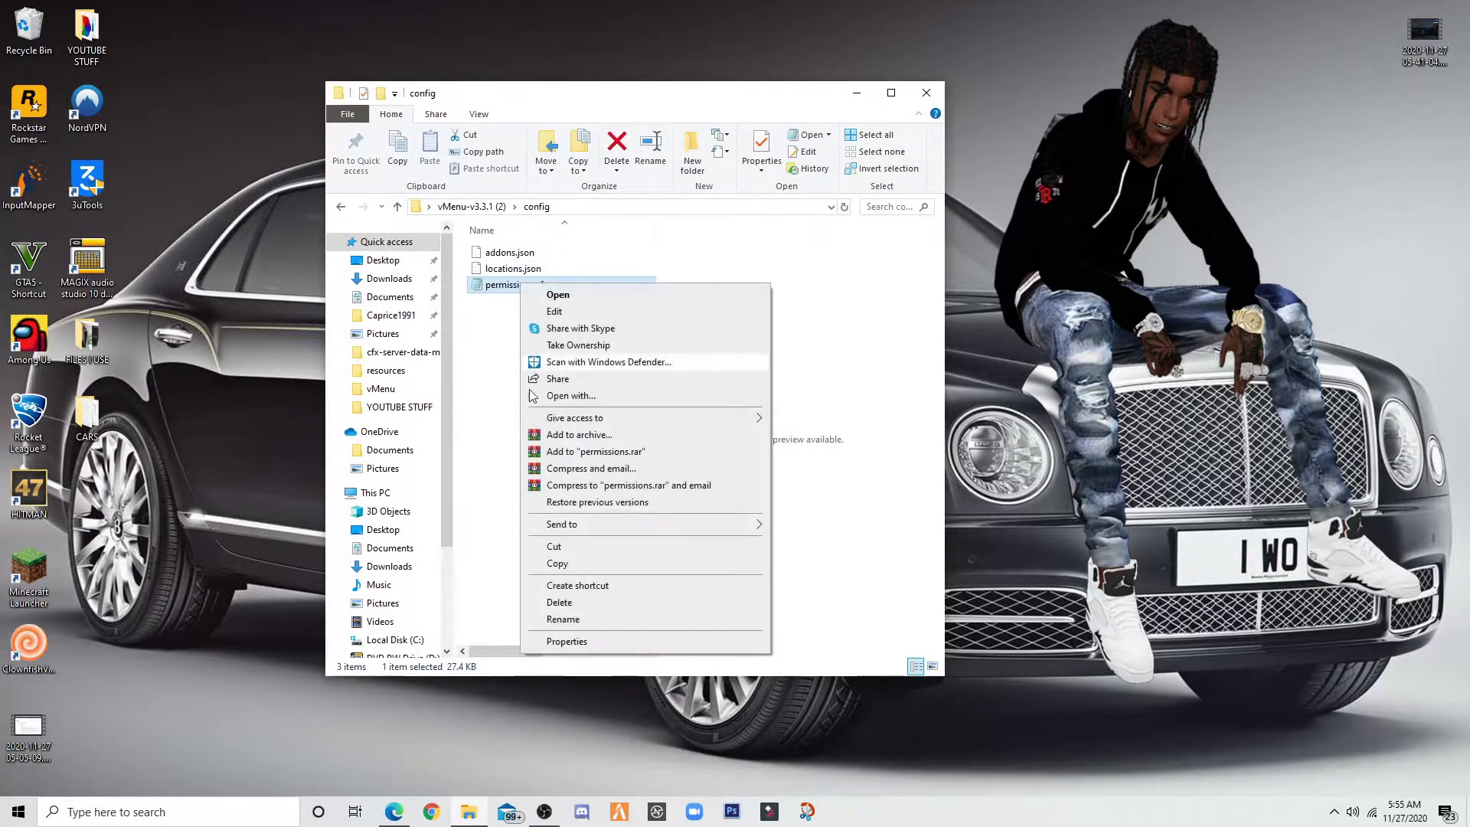
pyautogui.click(570, 566)
# Paste permissions.cfg into the cfx-server-data-master folder using a second Explorer window, replacing the existing file.
pyautogui.moveTo(619, 95); pyautogui.dragTo(988, 97)
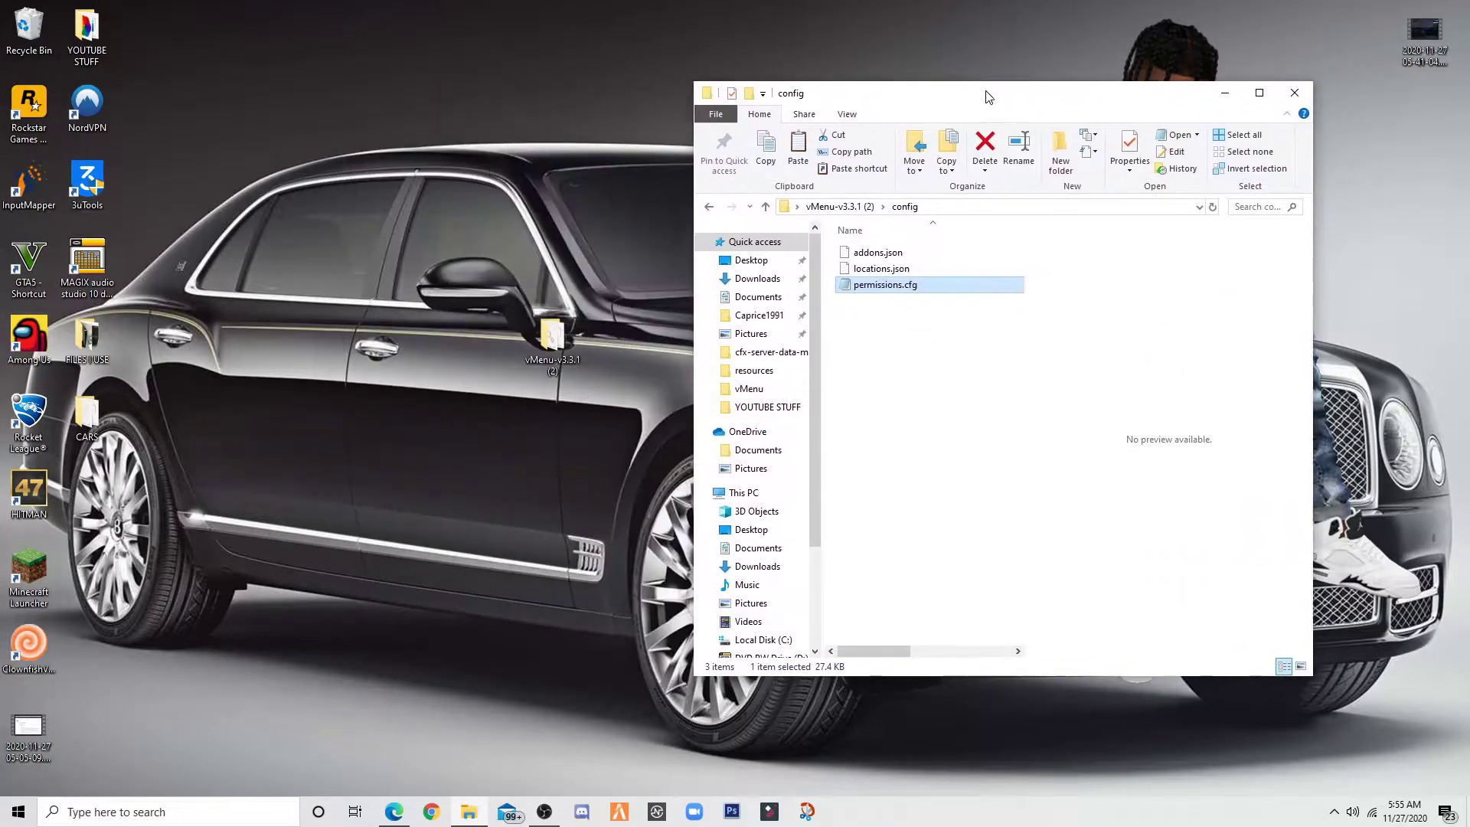
pyautogui.doubleClick(86, 30)
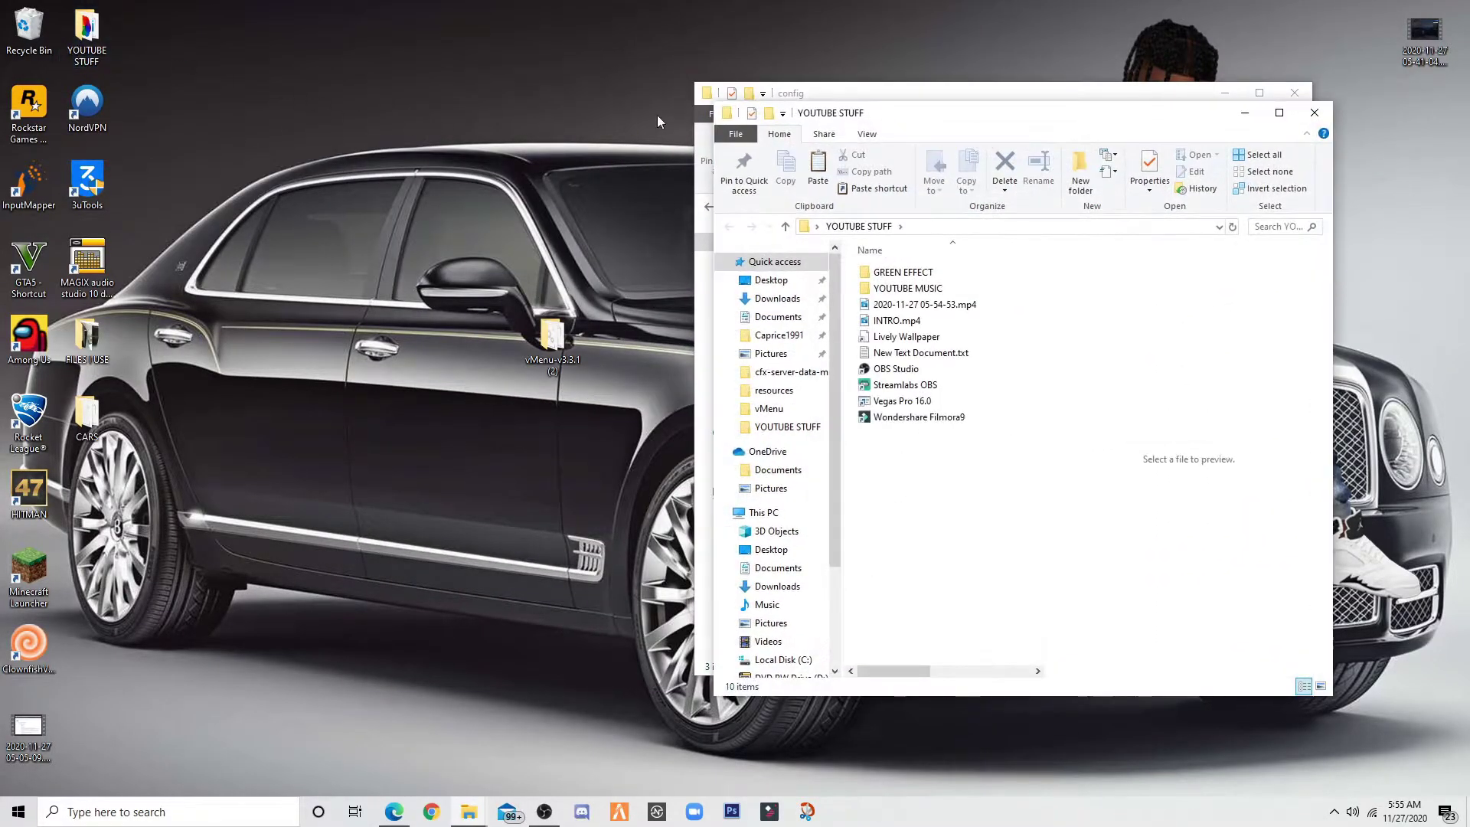
pyautogui.moveTo(850, 114); pyautogui.dragTo(199, 125)
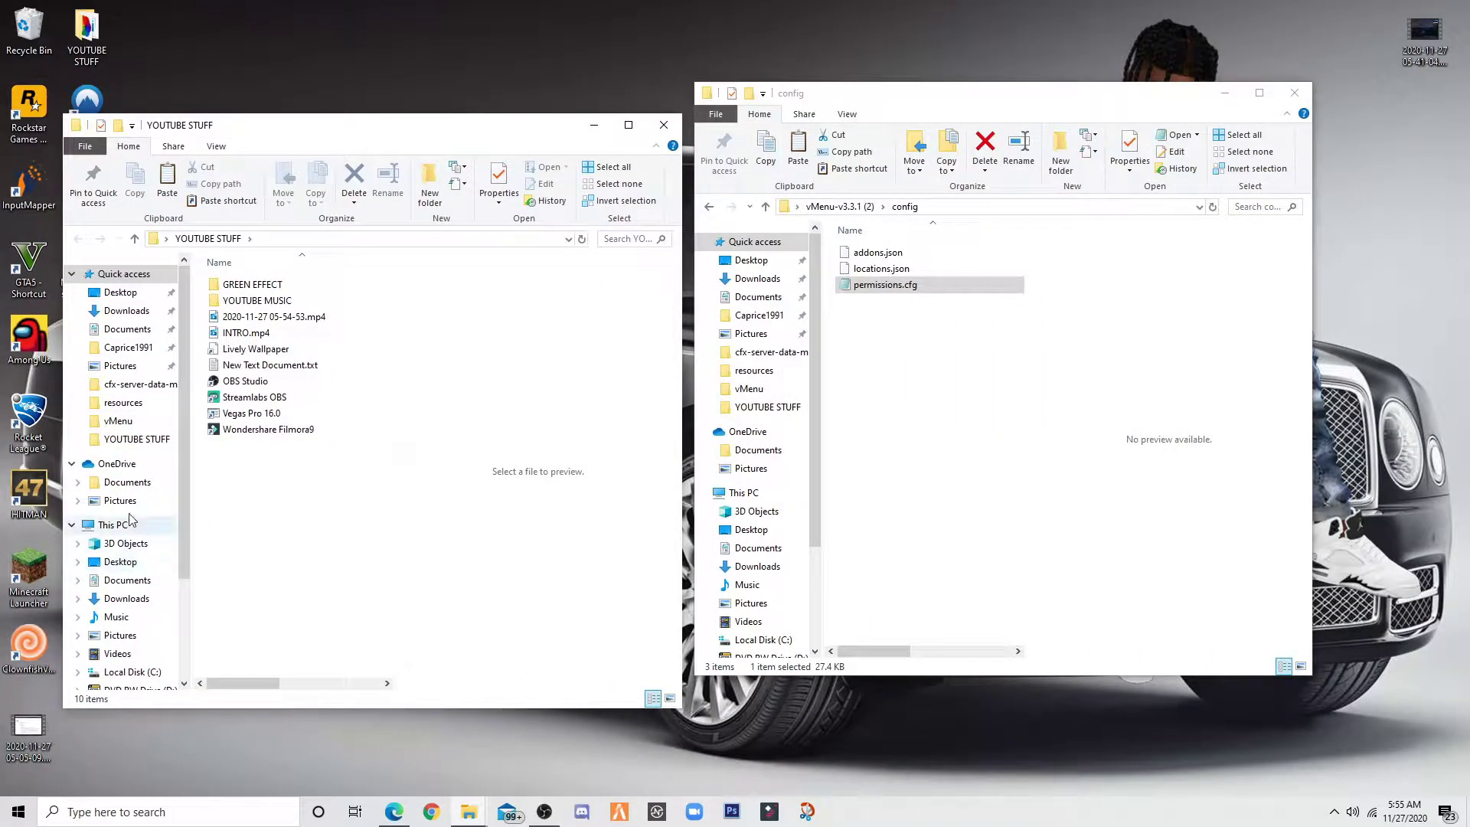
pyautogui.click(157, 383)
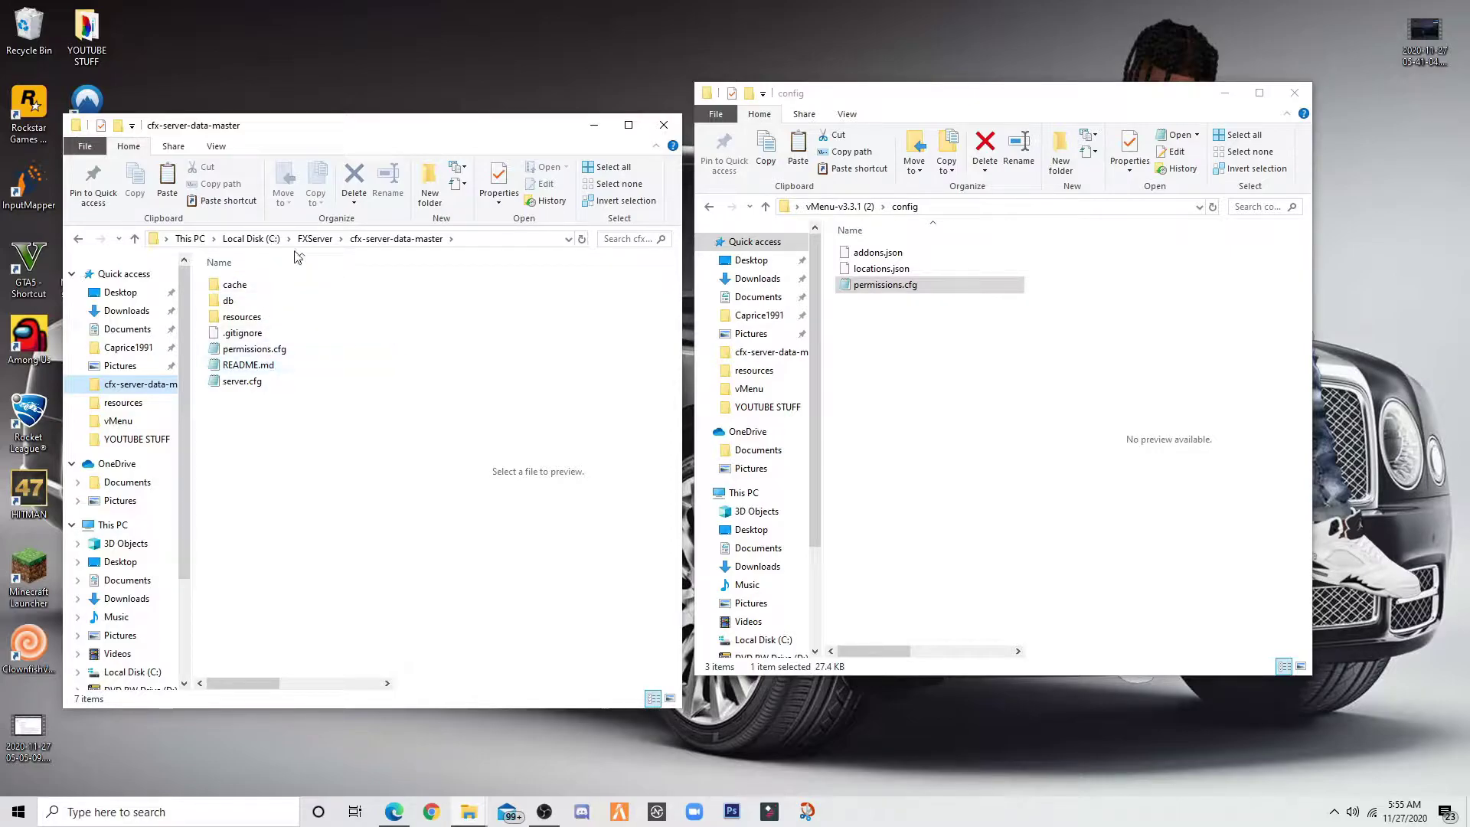
pyautogui.rightClick(287, 448)
pyautogui.click(325, 558)
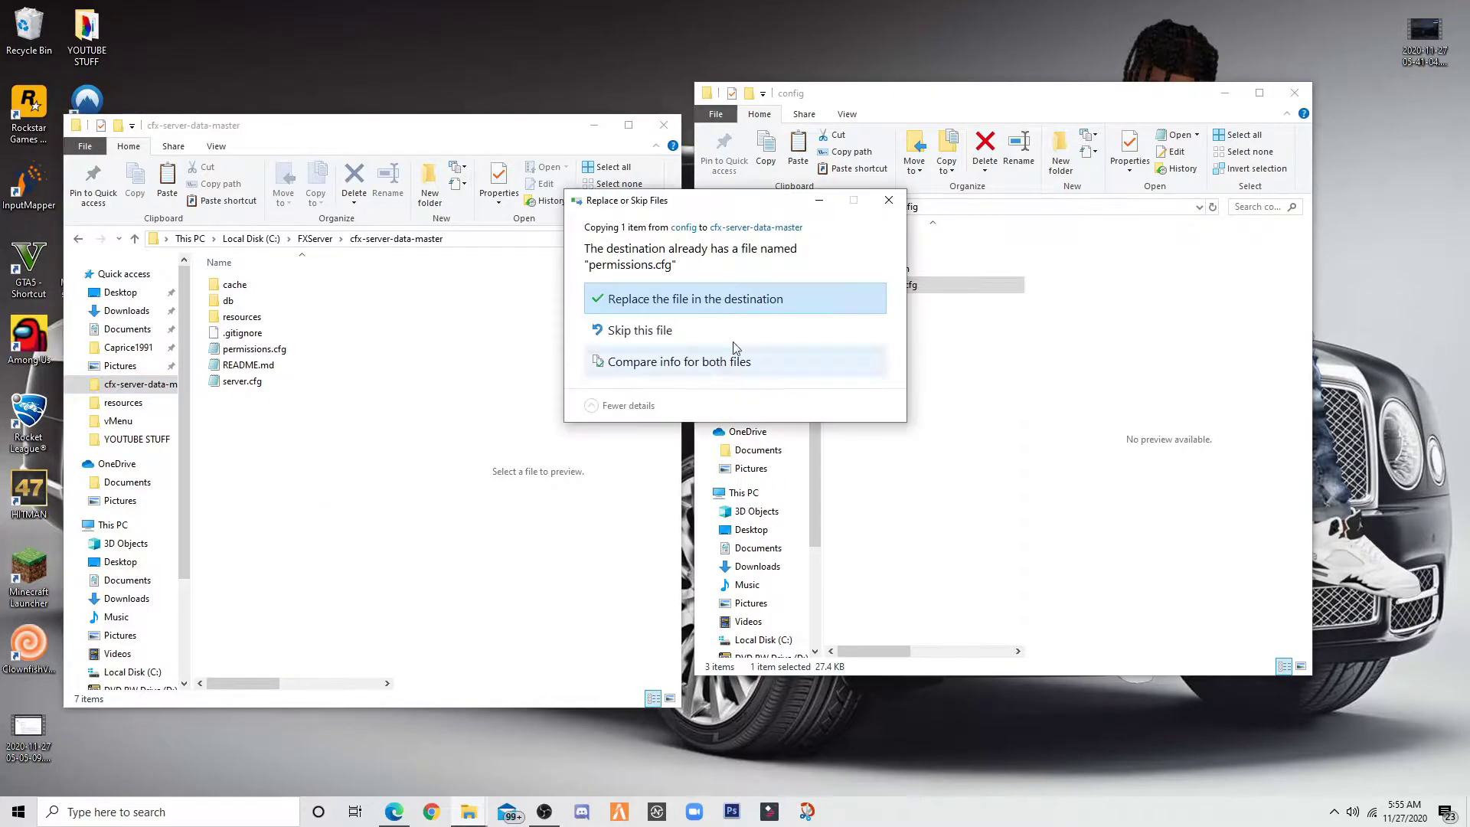
pyautogui.click(733, 298)
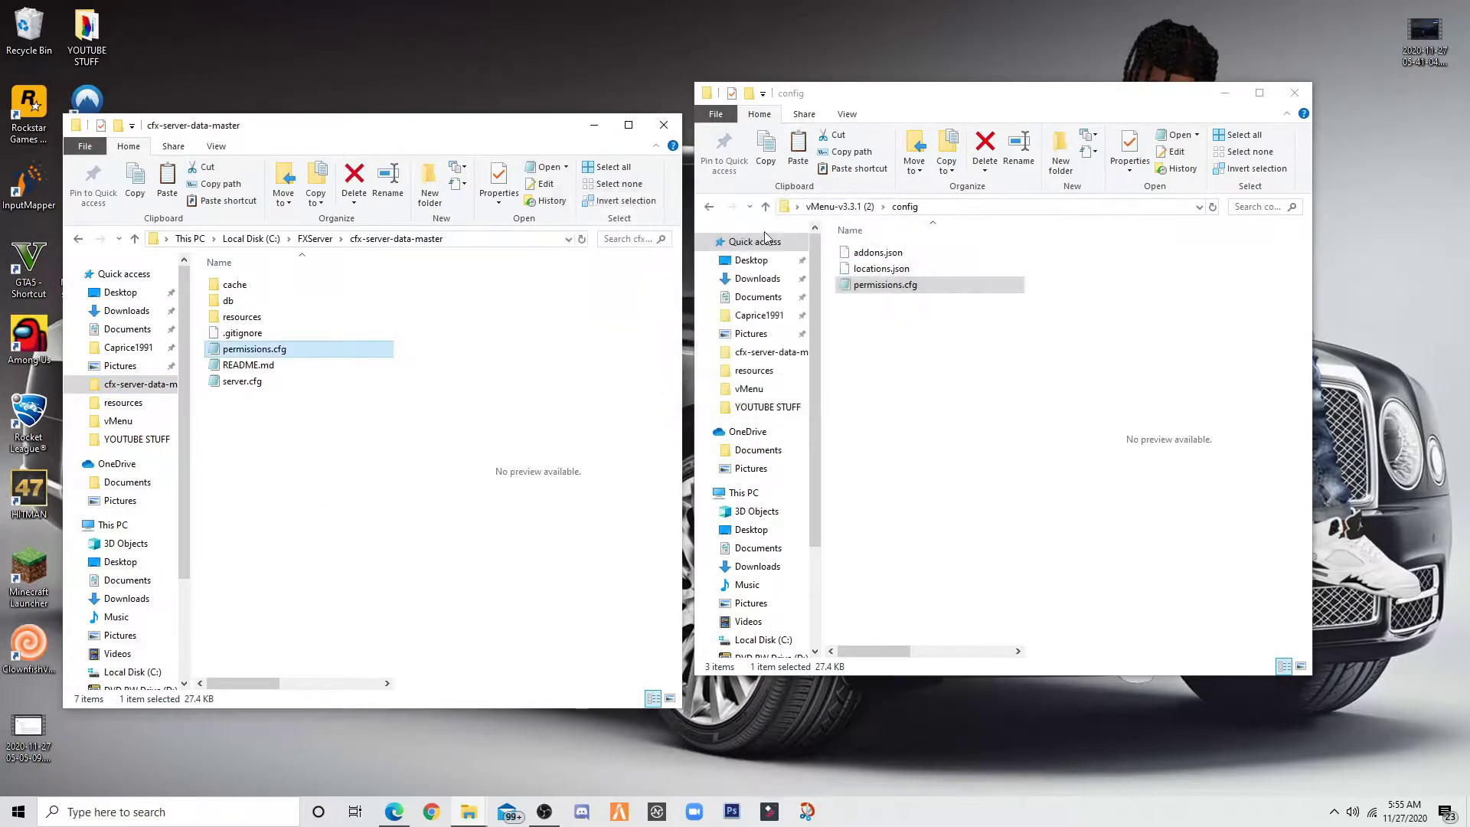
# Open the server's resources folder, close the config window, and move the remaining window clear of the extracted vMenu folder.
pyautogui.click(884, 287)
pyautogui.click(300, 438)
pyautogui.doubleClick(226, 321)
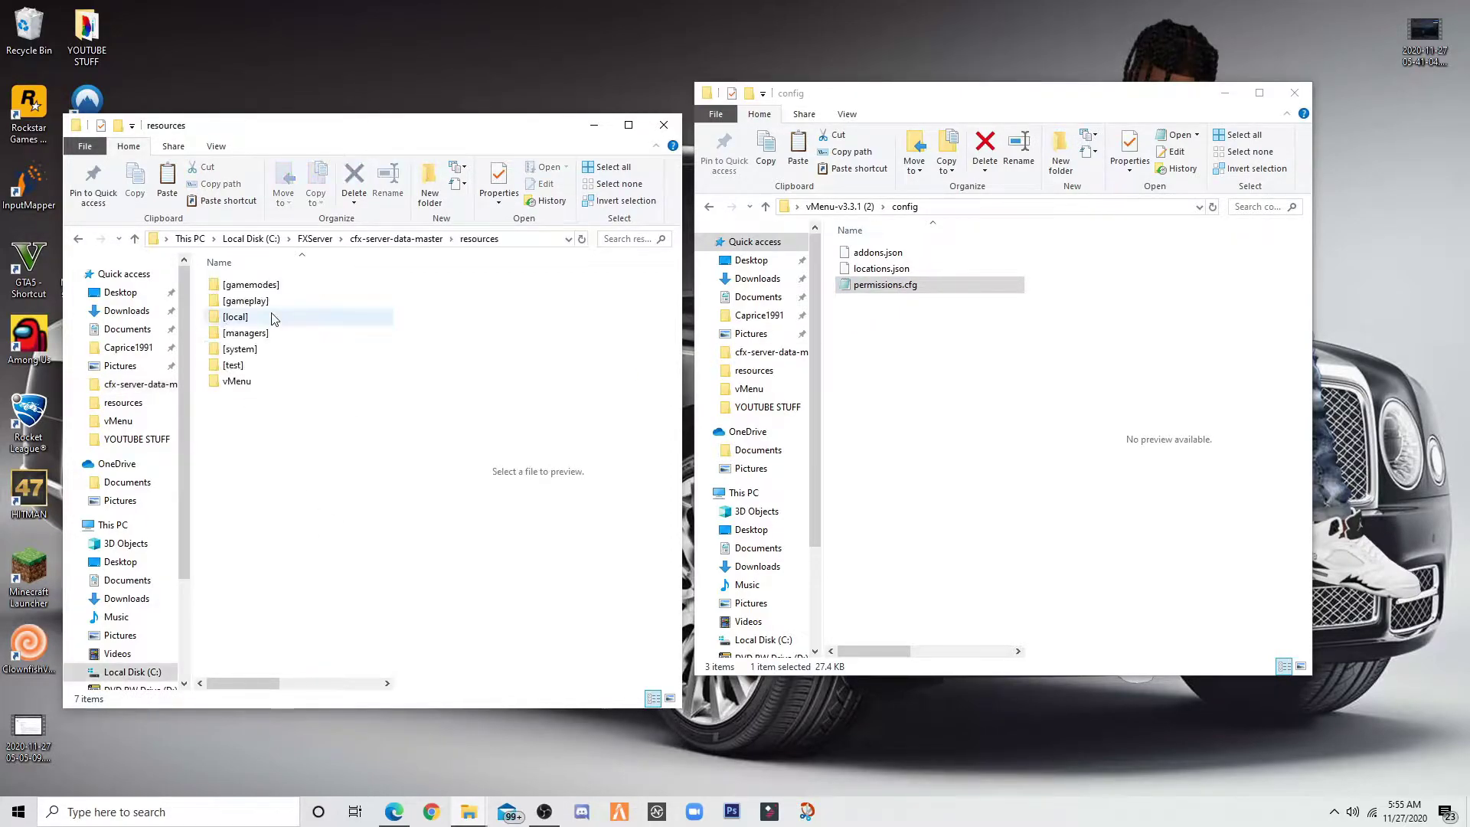
pyautogui.click(1295, 92)
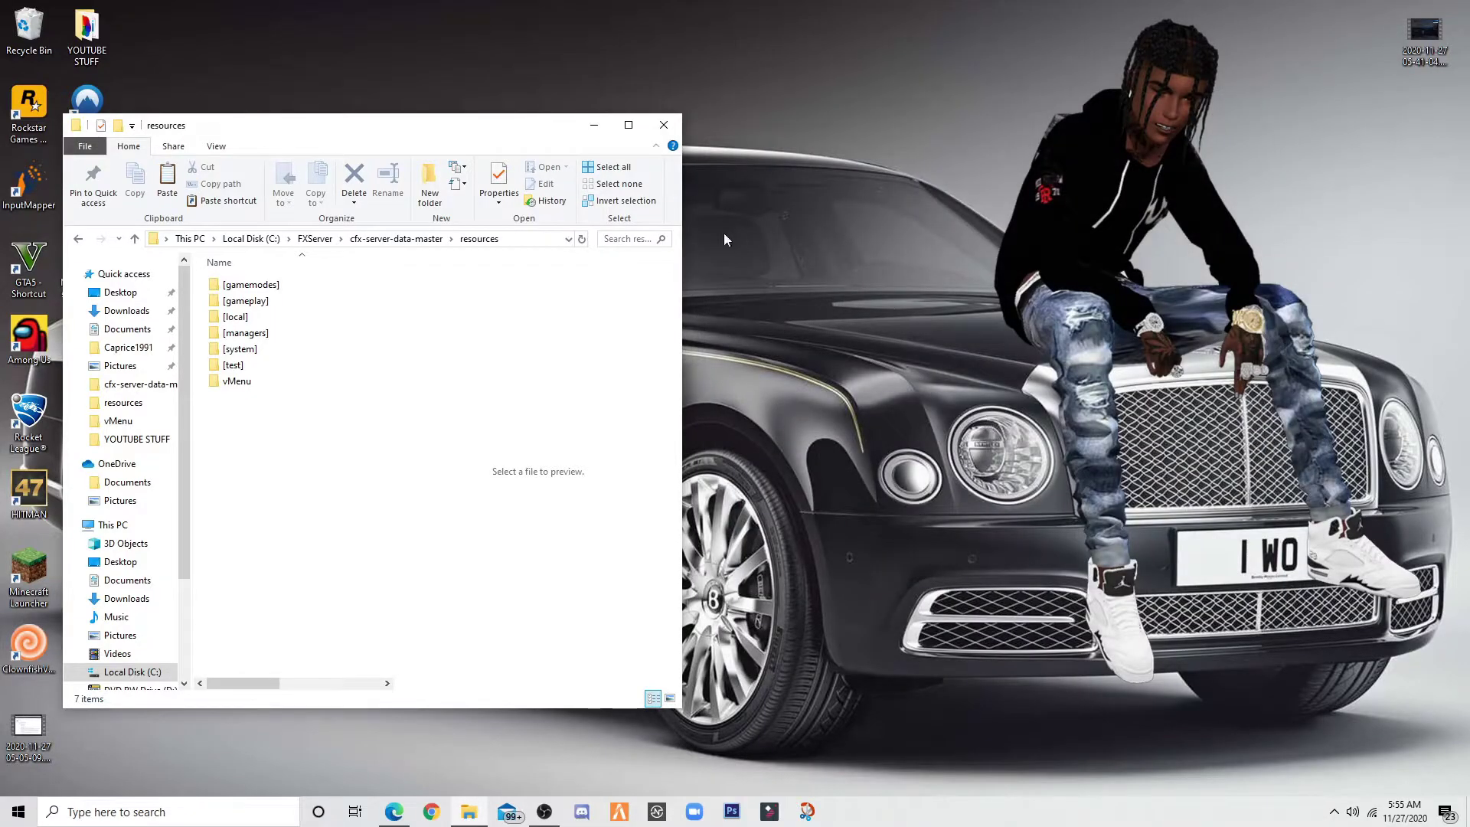
pyautogui.moveTo(394, 129); pyautogui.dragTo(1005, 104)
# Rename the extracted desktop folder as vMenu.
pyautogui.rightClick(566, 322)
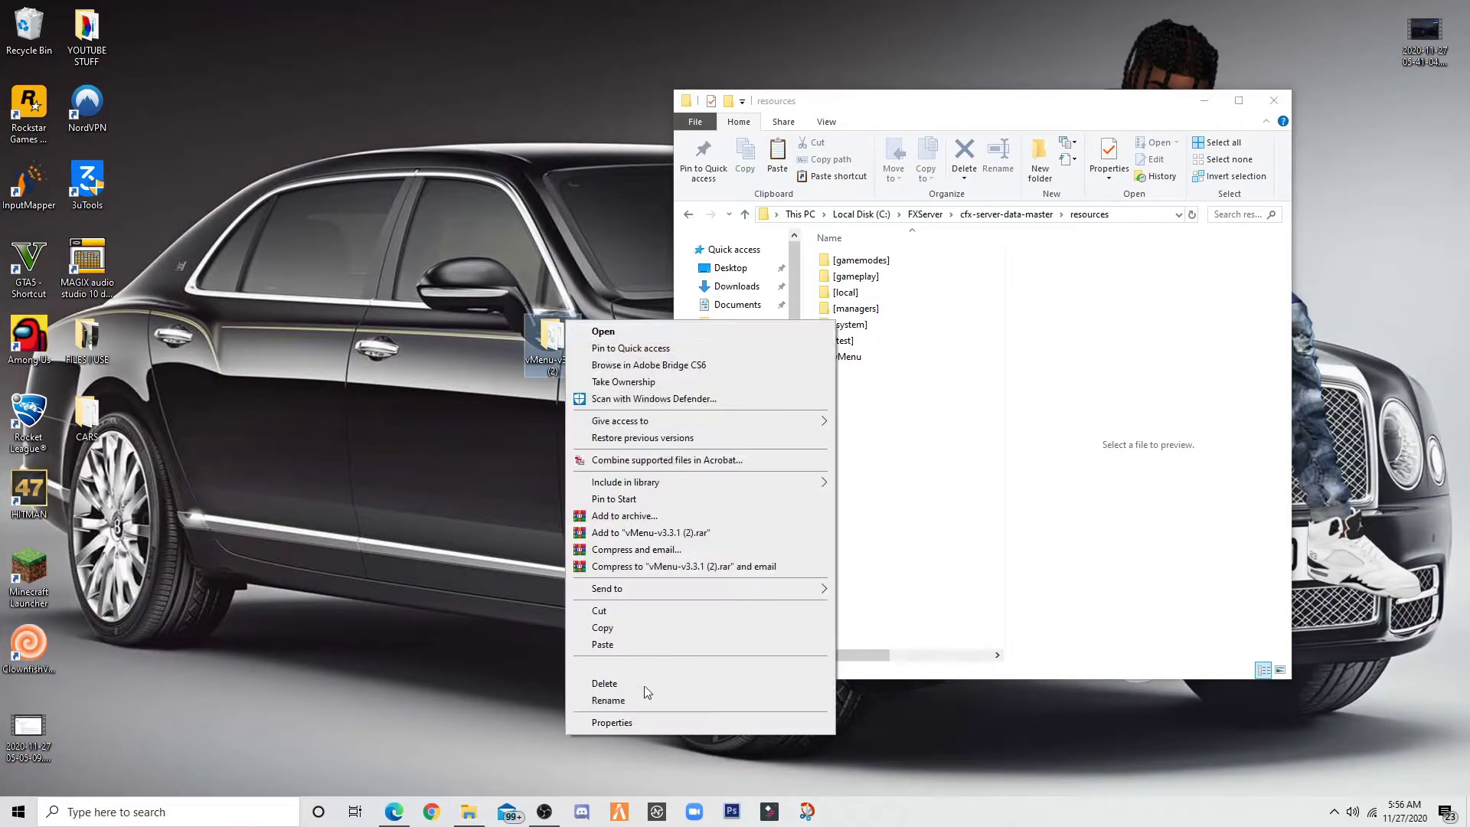
pyautogui.click(612, 701)
pyautogui.moveTo(579, 372); pyautogui.dragTo(549, 362)
pyautogui.press('BackSpace')
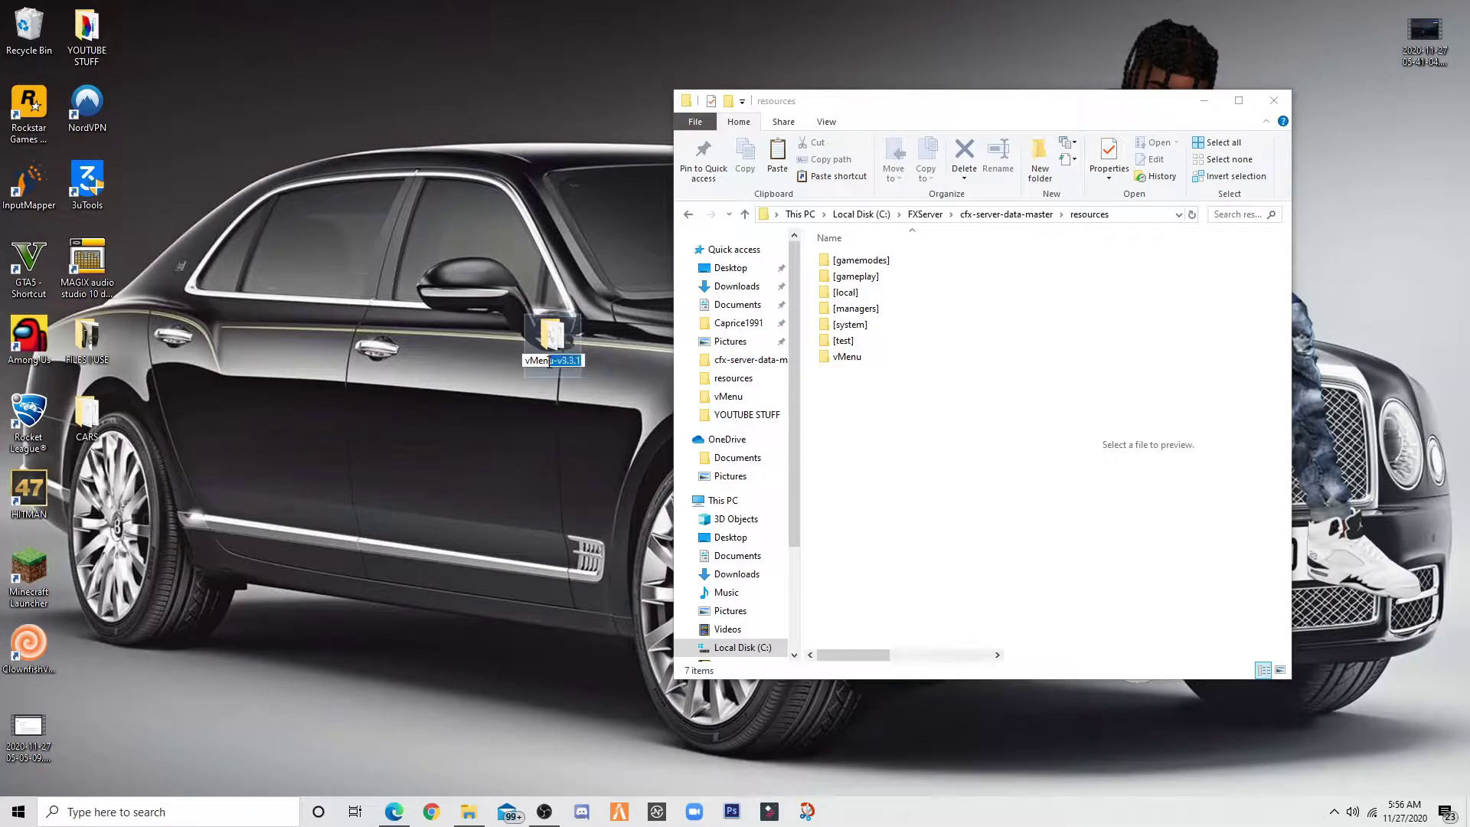
pyautogui.press('Return')
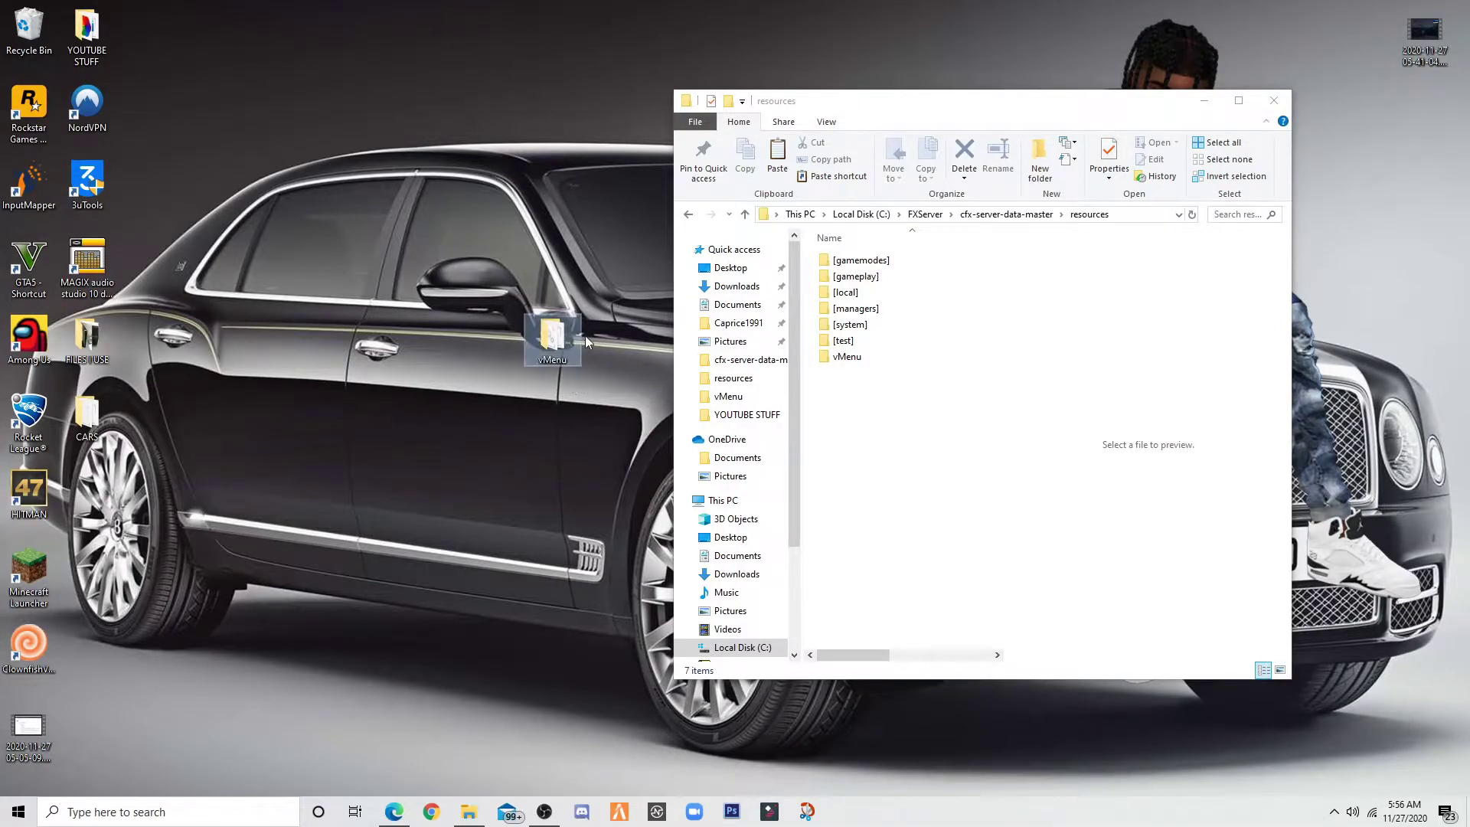
# Move the vMenu folder from the desktop into the server's resources folder, replacing the existing files.
pyautogui.moveTo(551, 337); pyautogui.dragTo(833, 356)
pyautogui.moveTo(552, 337); pyautogui.dragTo(780, 386)
pyautogui.click(768, 297)
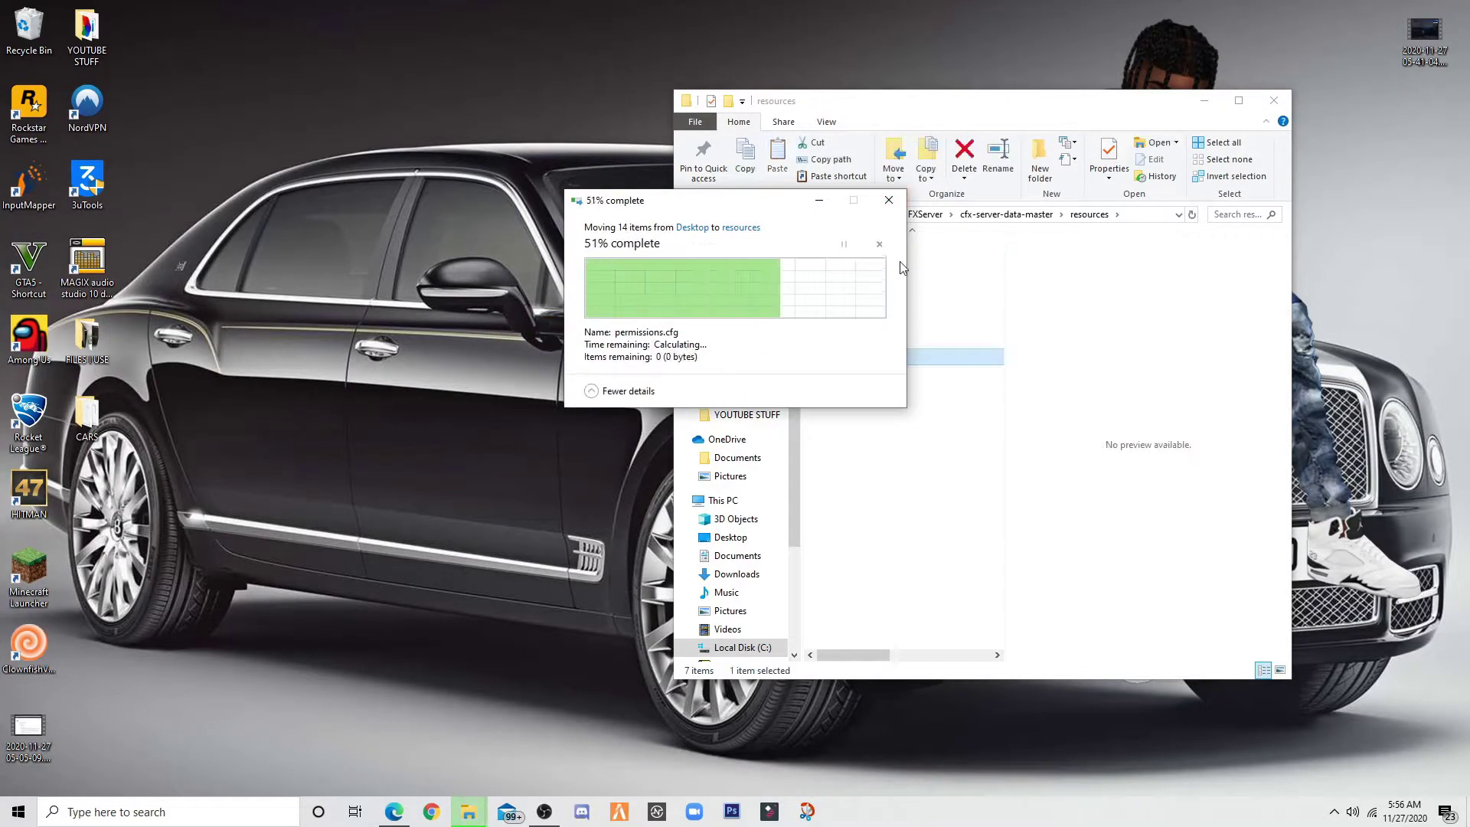
# Check the exec permissions.cfg and ensure vMenu lines in server.cfg from cfx-server-data-master, and close the file.
pyautogui.click(988, 215)
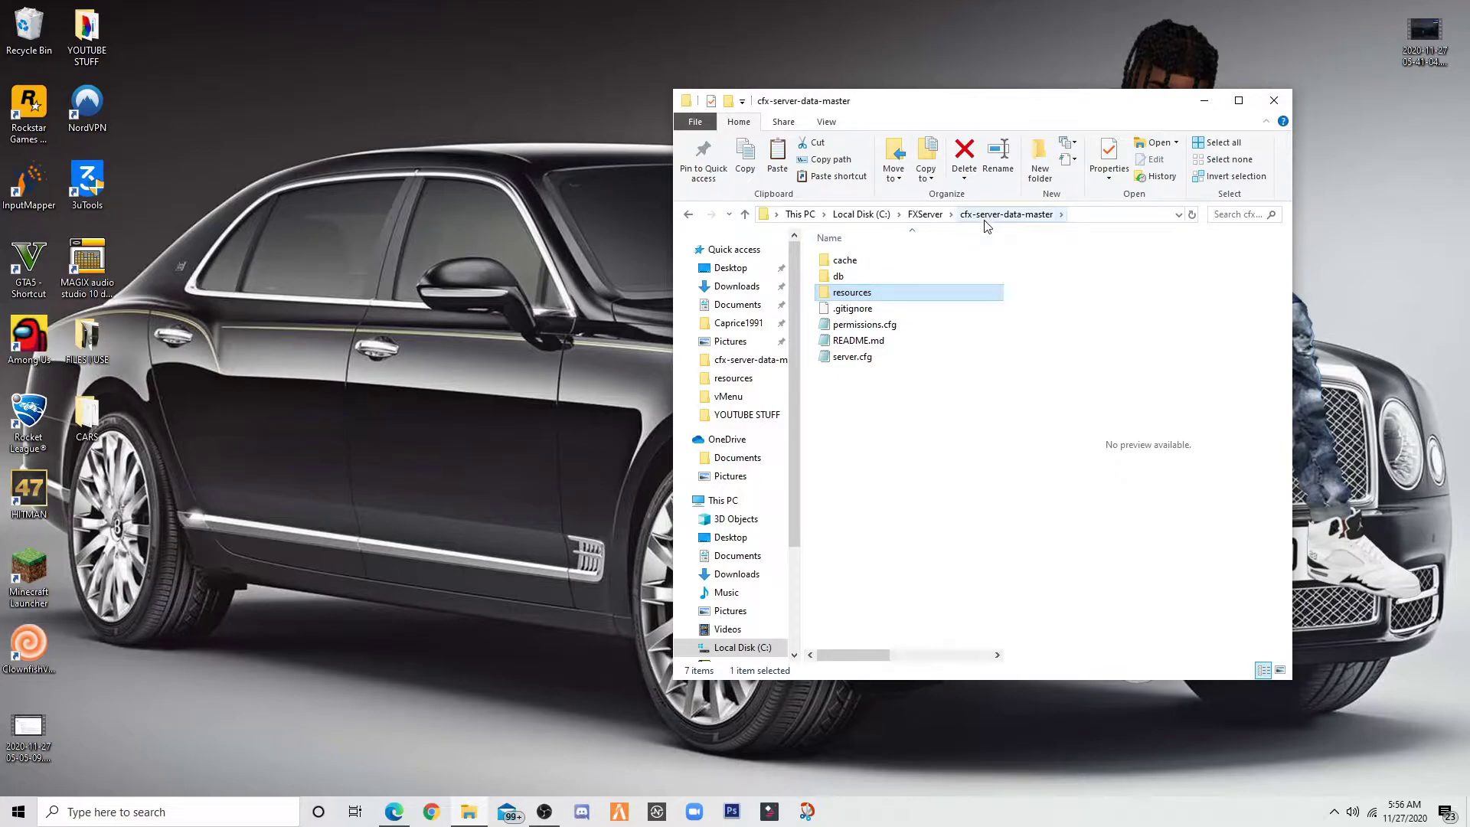
pyautogui.doubleClick(873, 366)
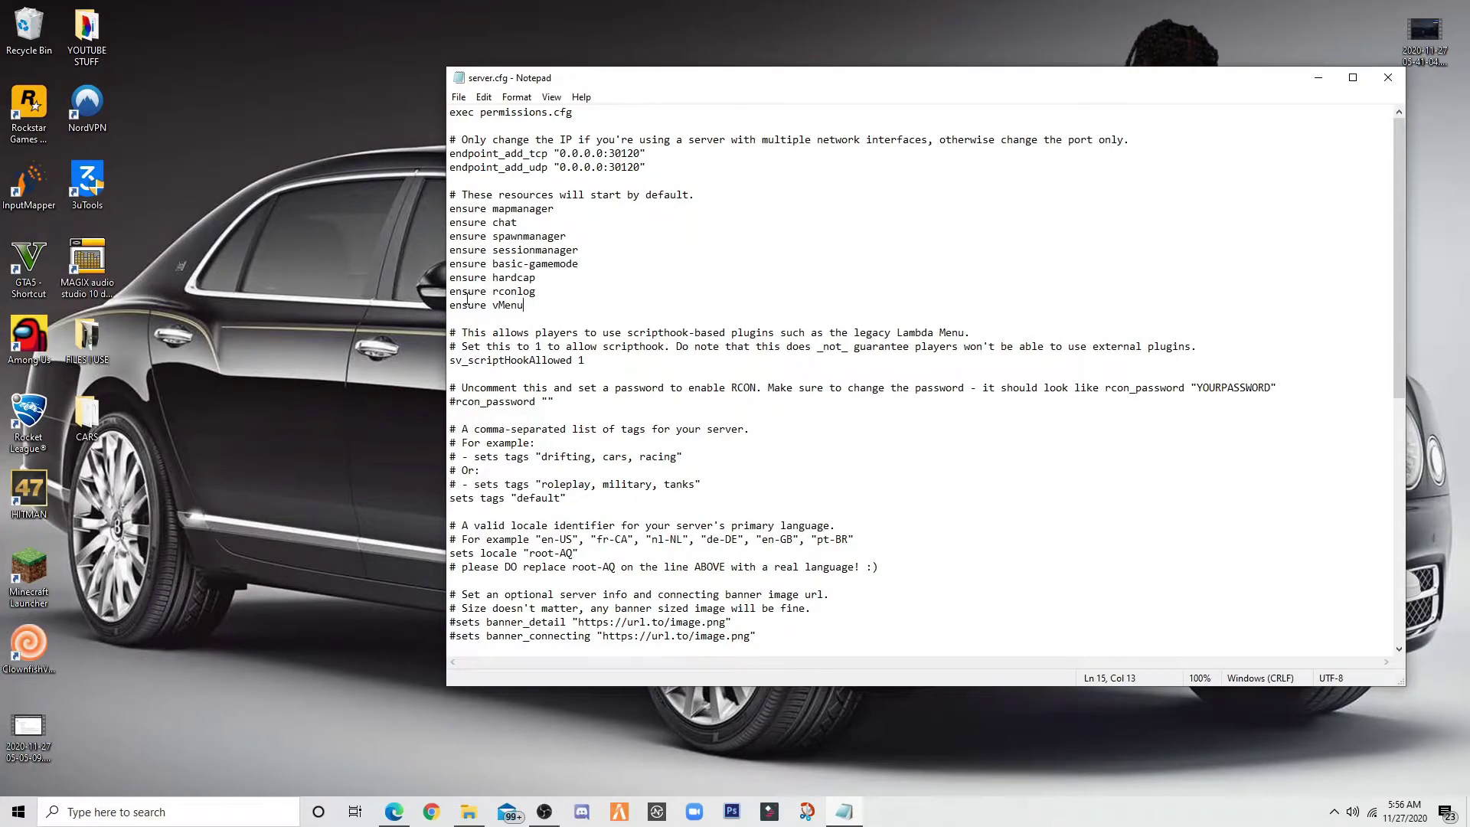
pyautogui.click(1387, 77)
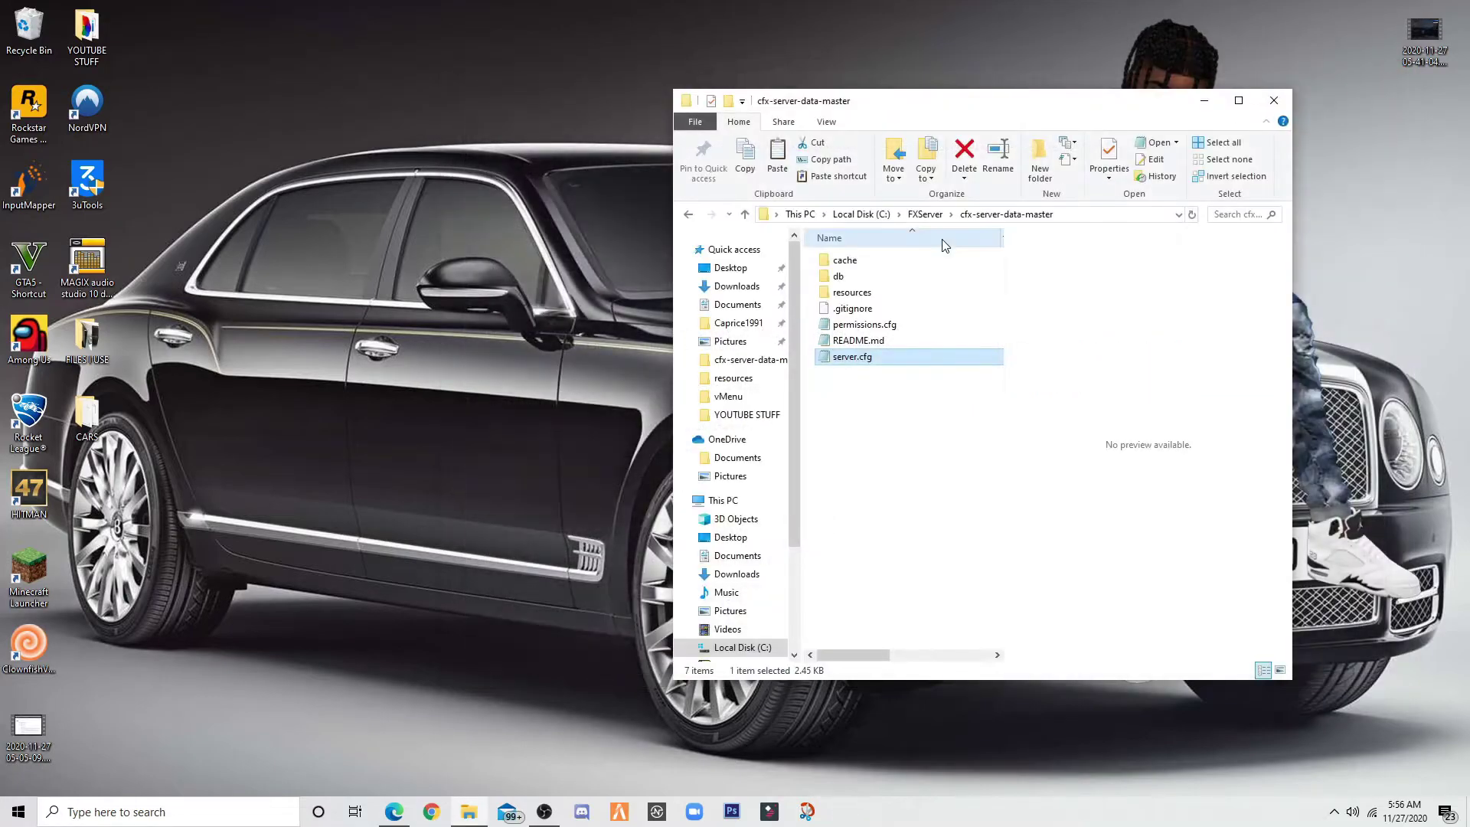
# Open README.md from the vMenu resource folder and highlight the vMenu docs installation URL.
pyautogui.doubleClick(864, 293)
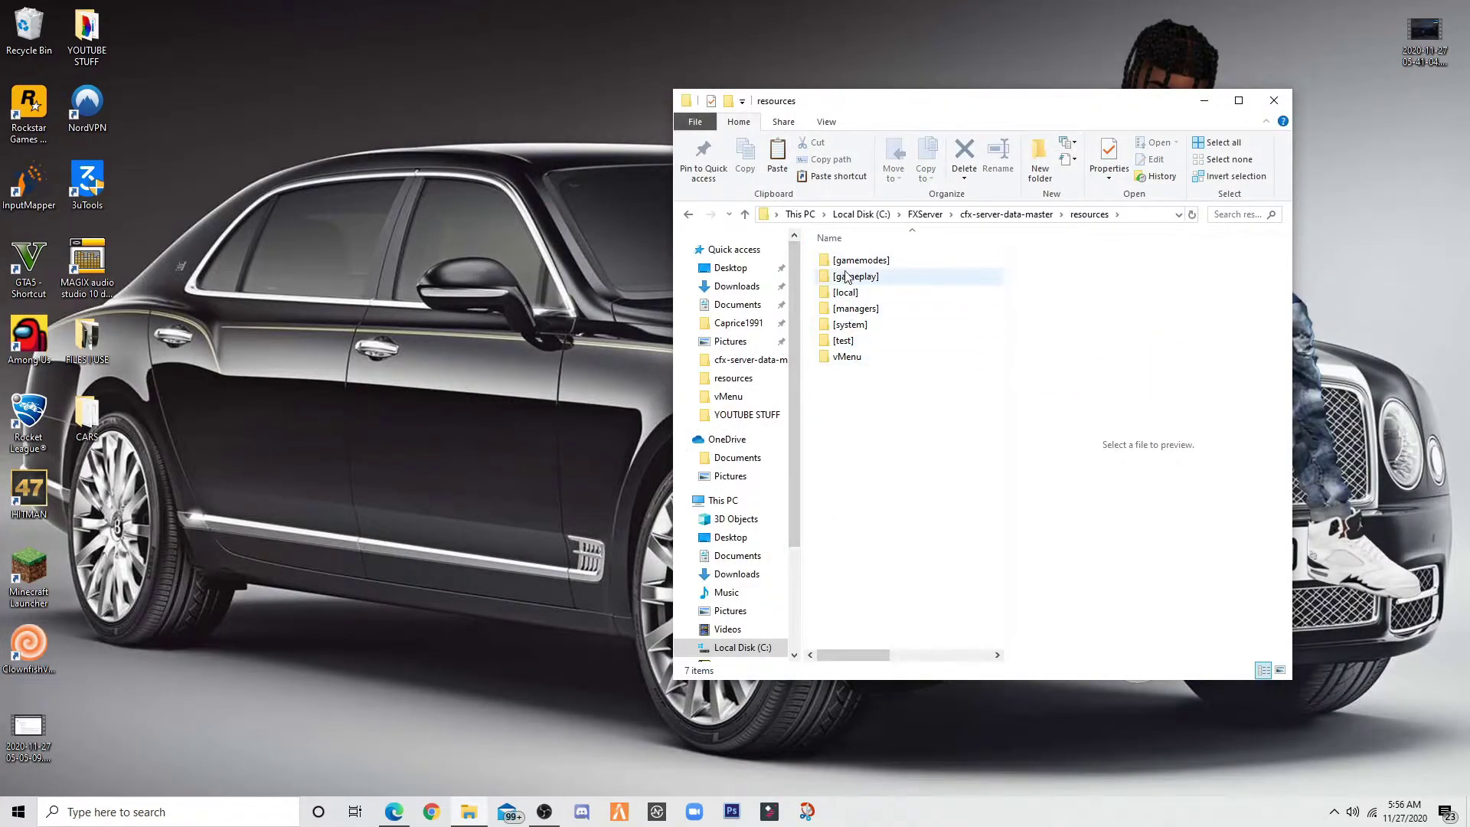
pyautogui.doubleClick(848, 357)
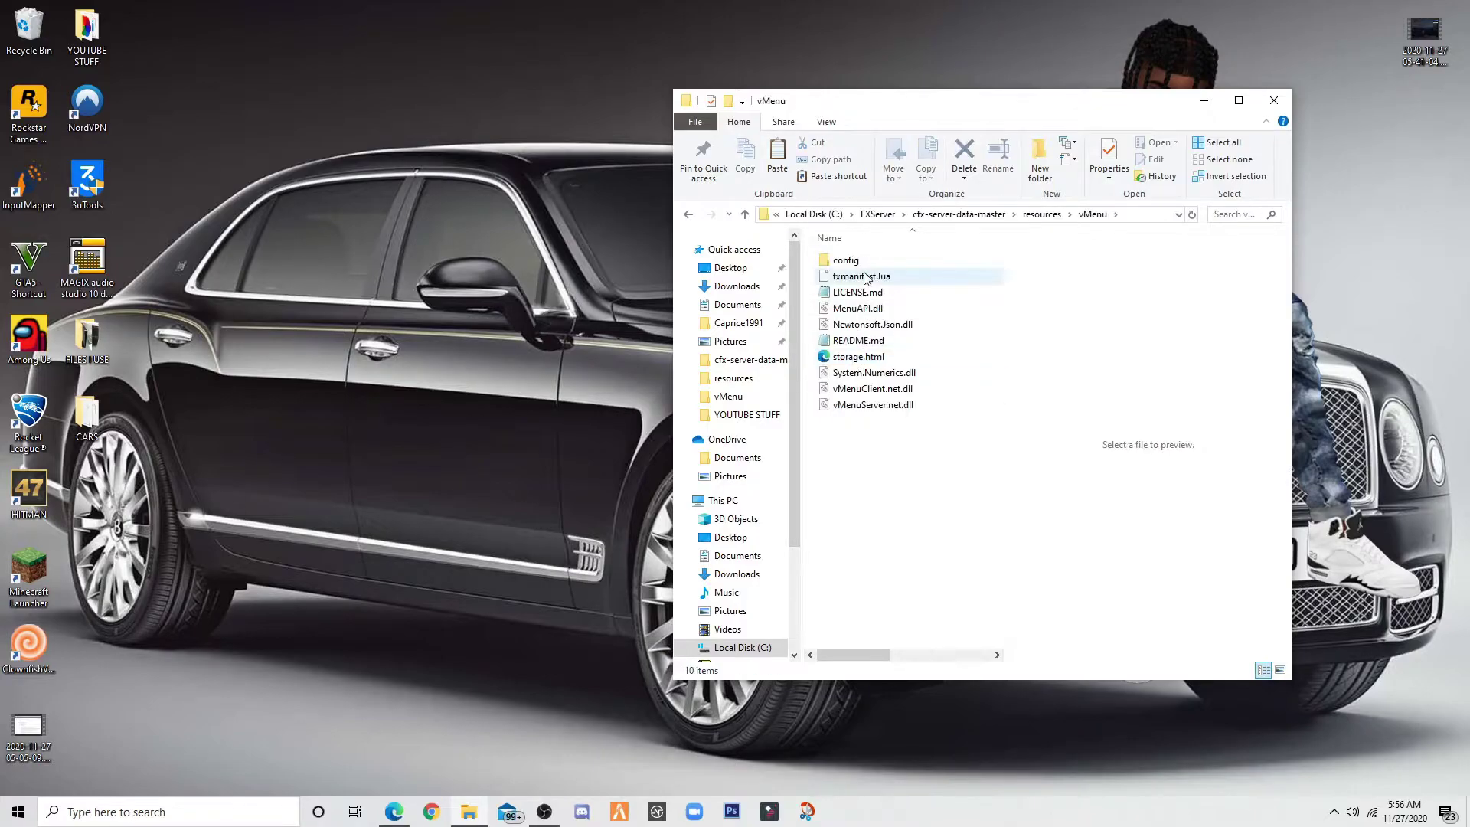
pyautogui.doubleClick(850, 340)
pyautogui.scroll(-1, 829, 516)
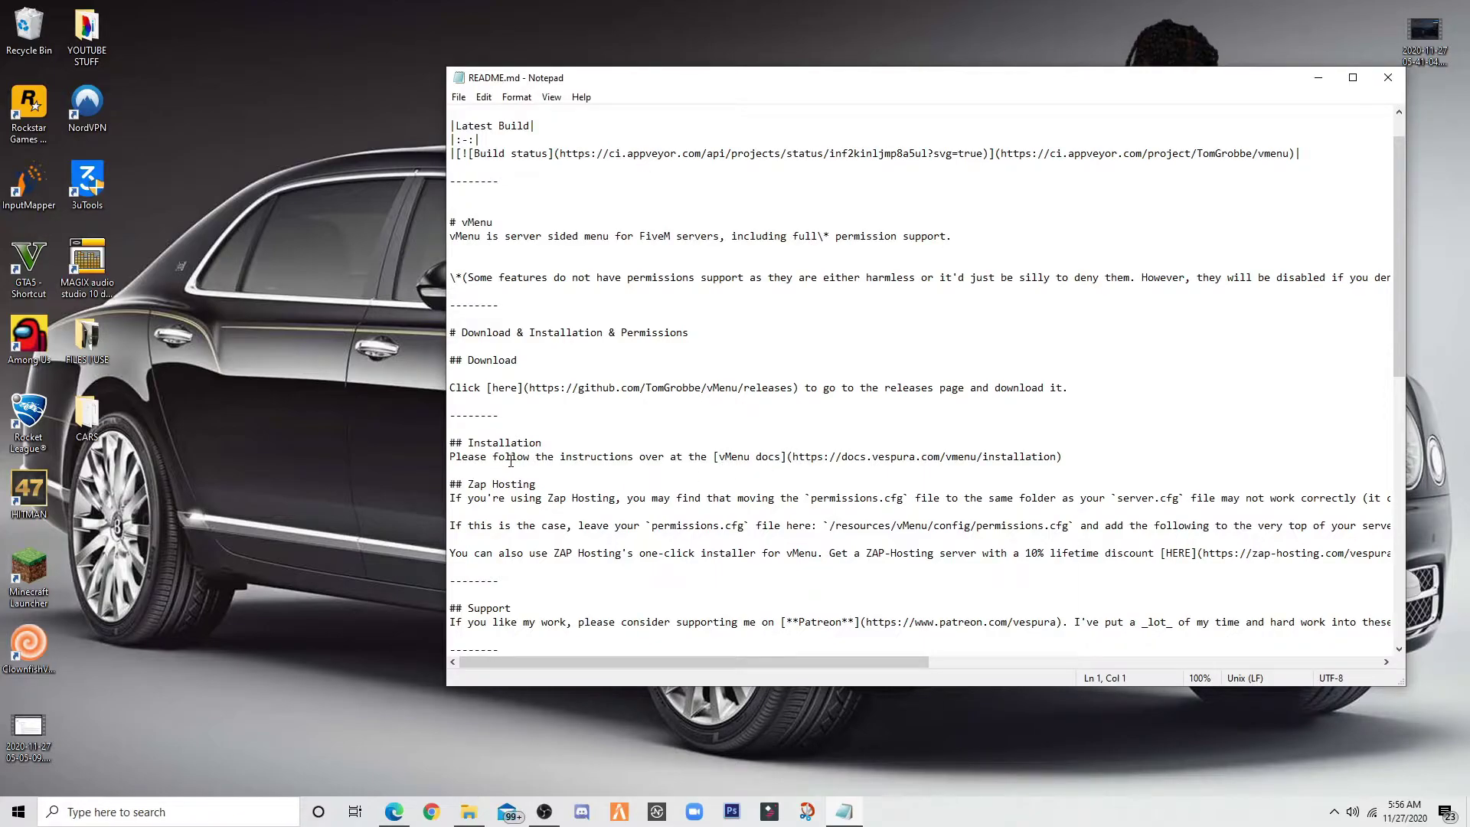
pyautogui.moveTo(792, 457); pyautogui.dragTo(1032, 474)
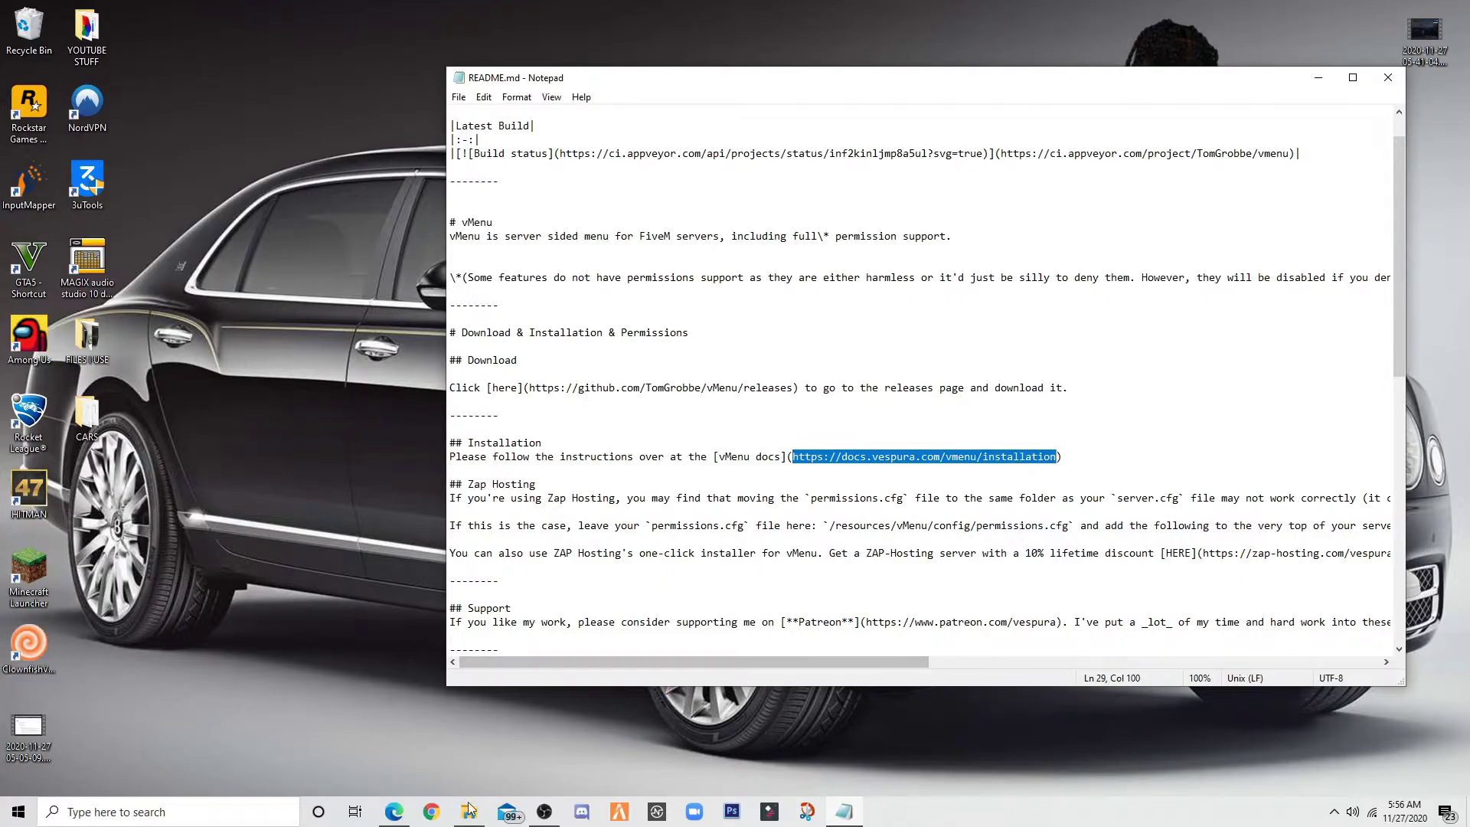
# Switch to Edge and copy the exec permissions.cfg command from the vMenu documentation's installation instructions.
pyautogui.click(393, 812)
pyautogui.click(300, 9)
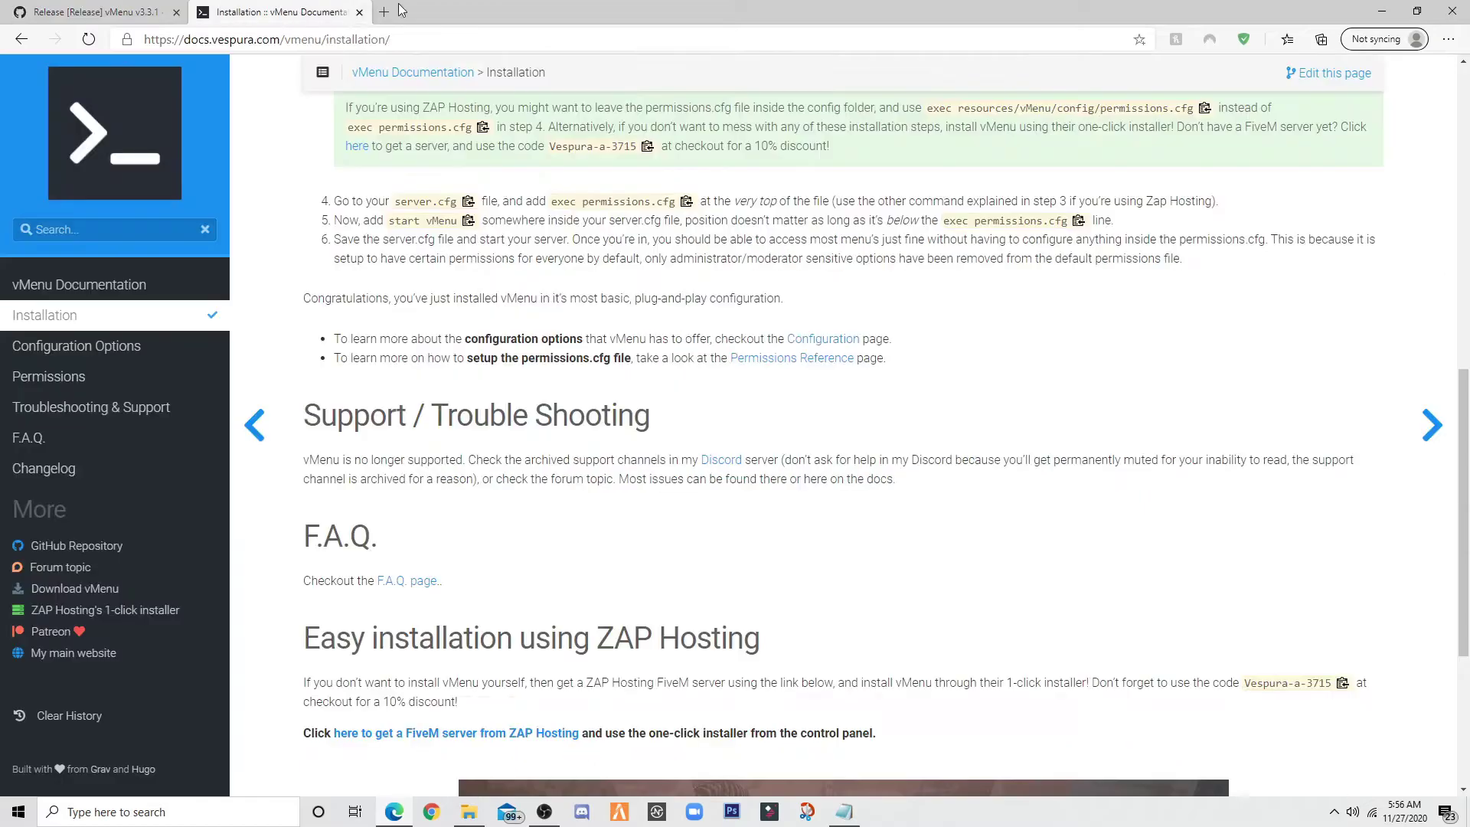
pyautogui.scroll(2, 672, 406)
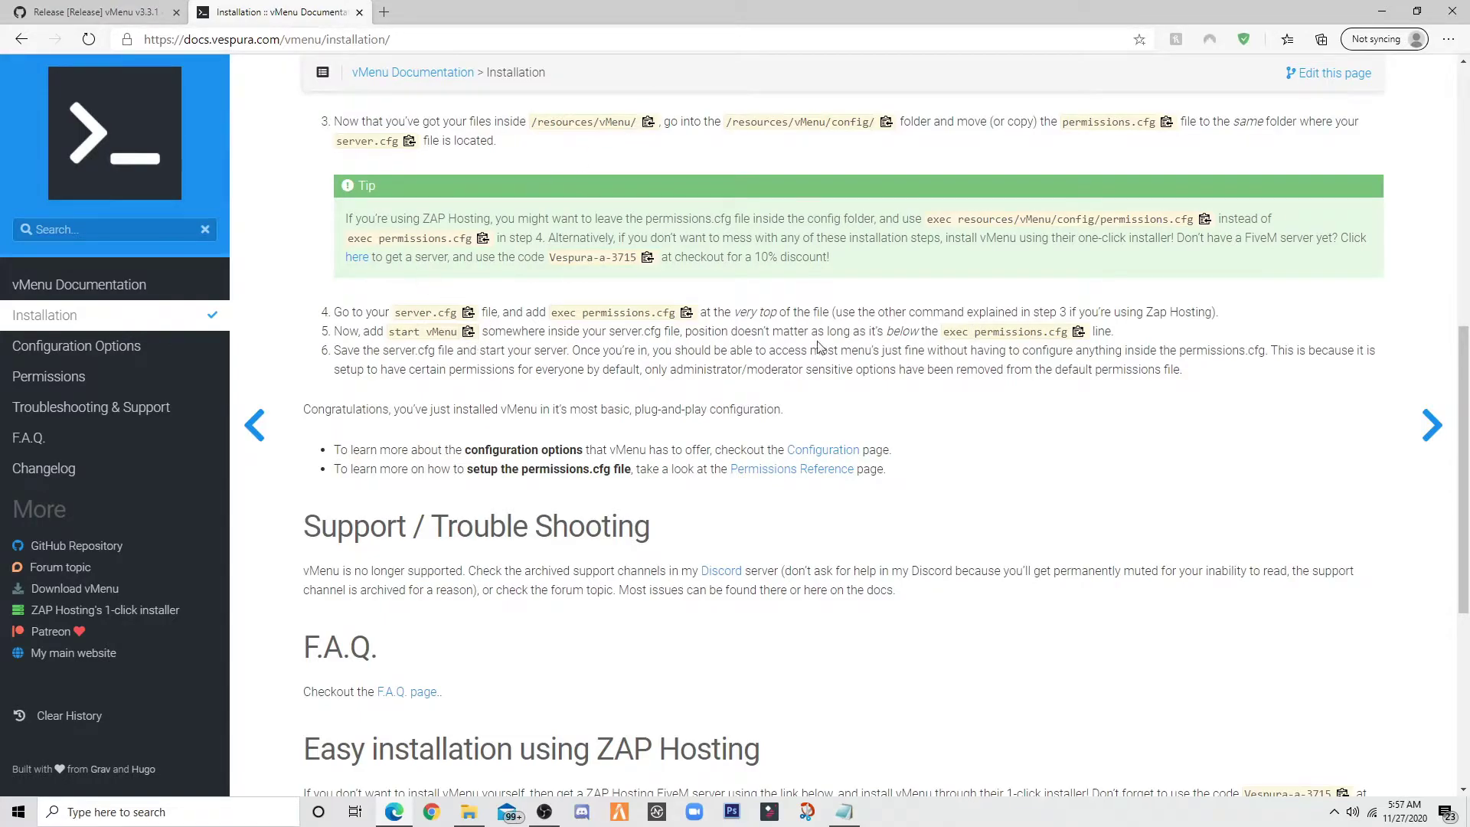
pyautogui.click(1080, 332)
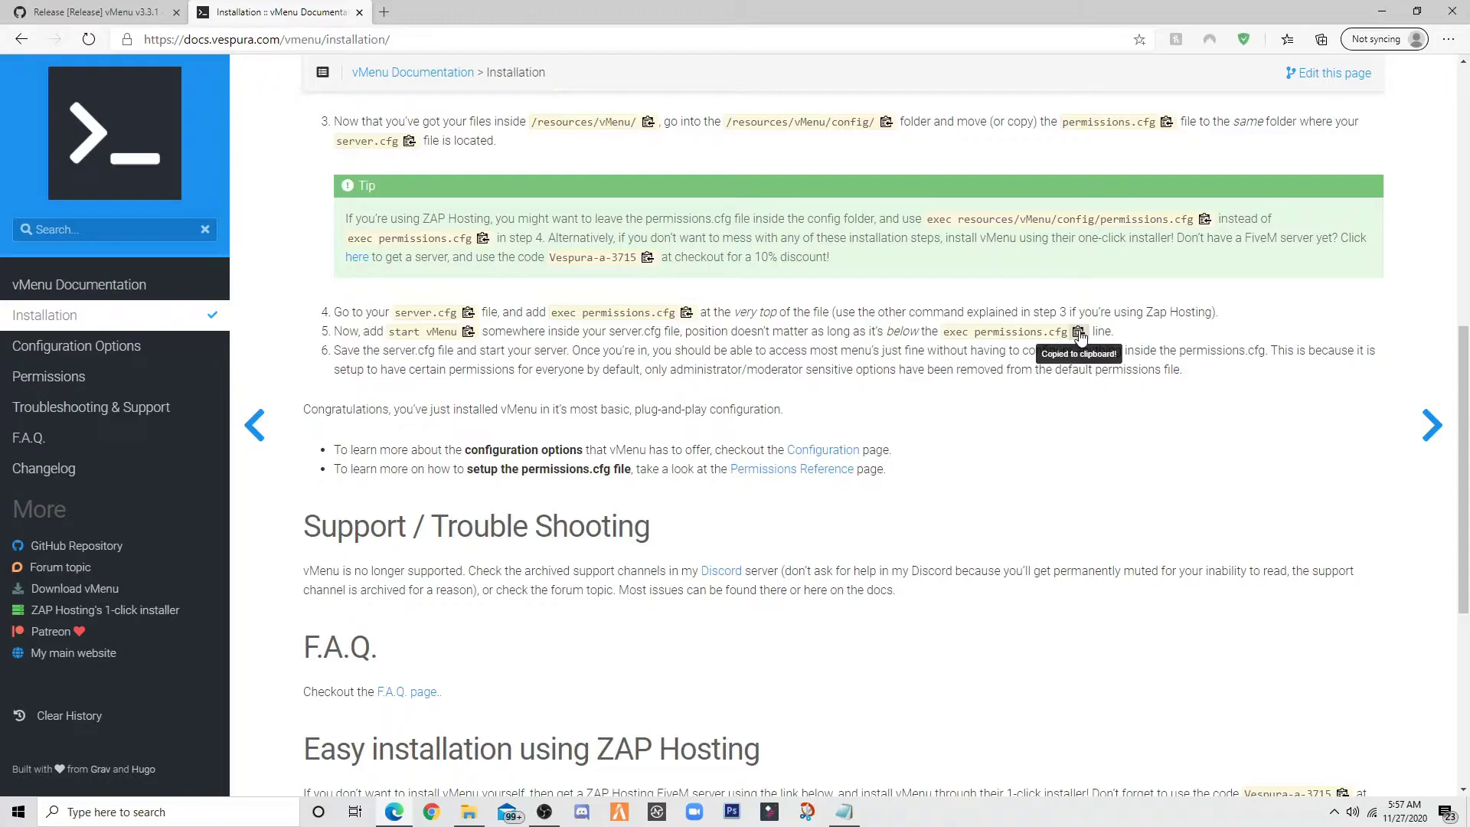
# Switch to File Explorer, open server.cfg from the cfx-server-data-master folder in FXServer, and save the file.
pyautogui.click(468, 812)
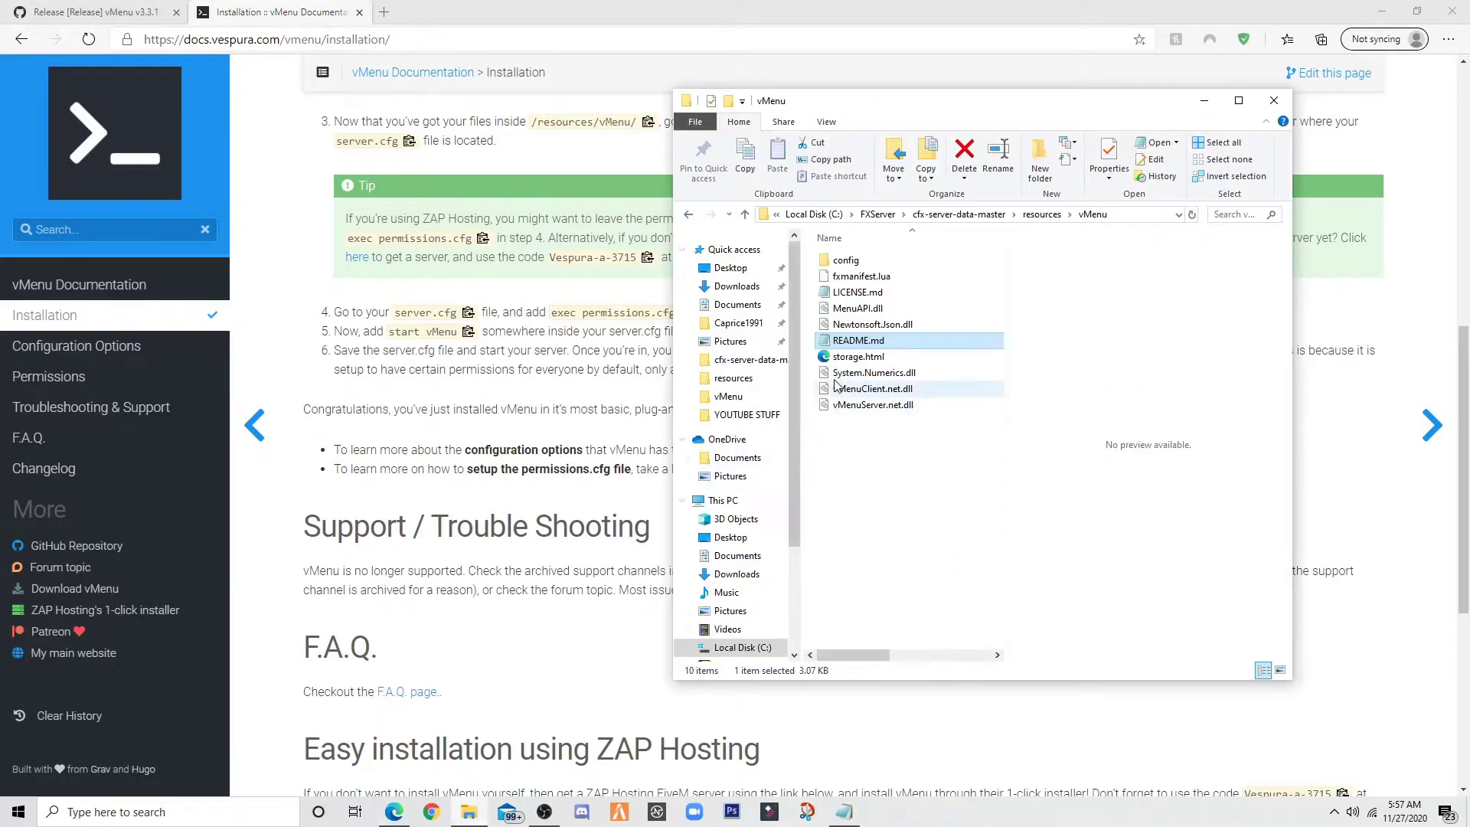
pyautogui.click(877, 215)
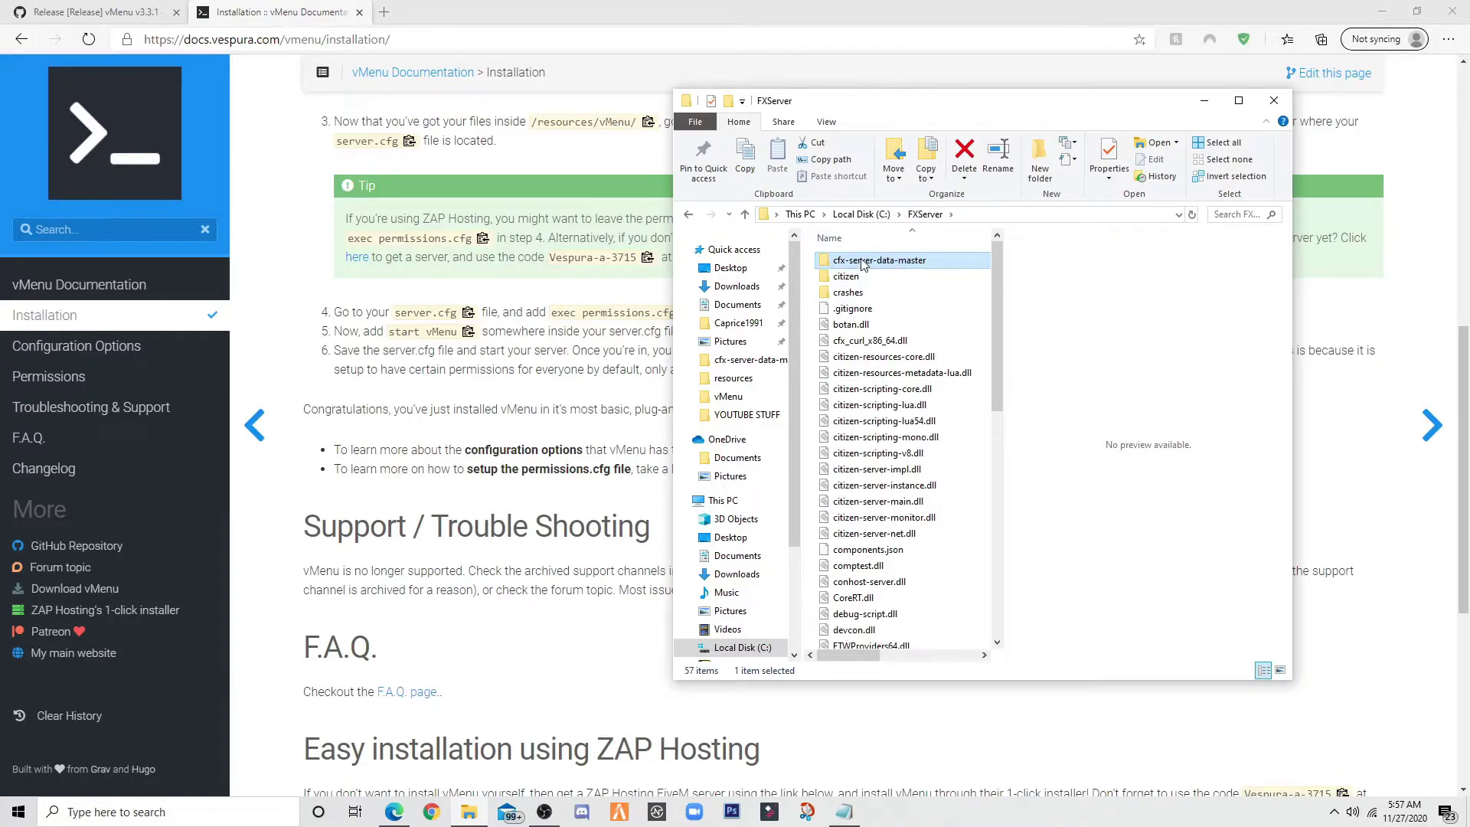
pyautogui.doubleClick(971, 262)
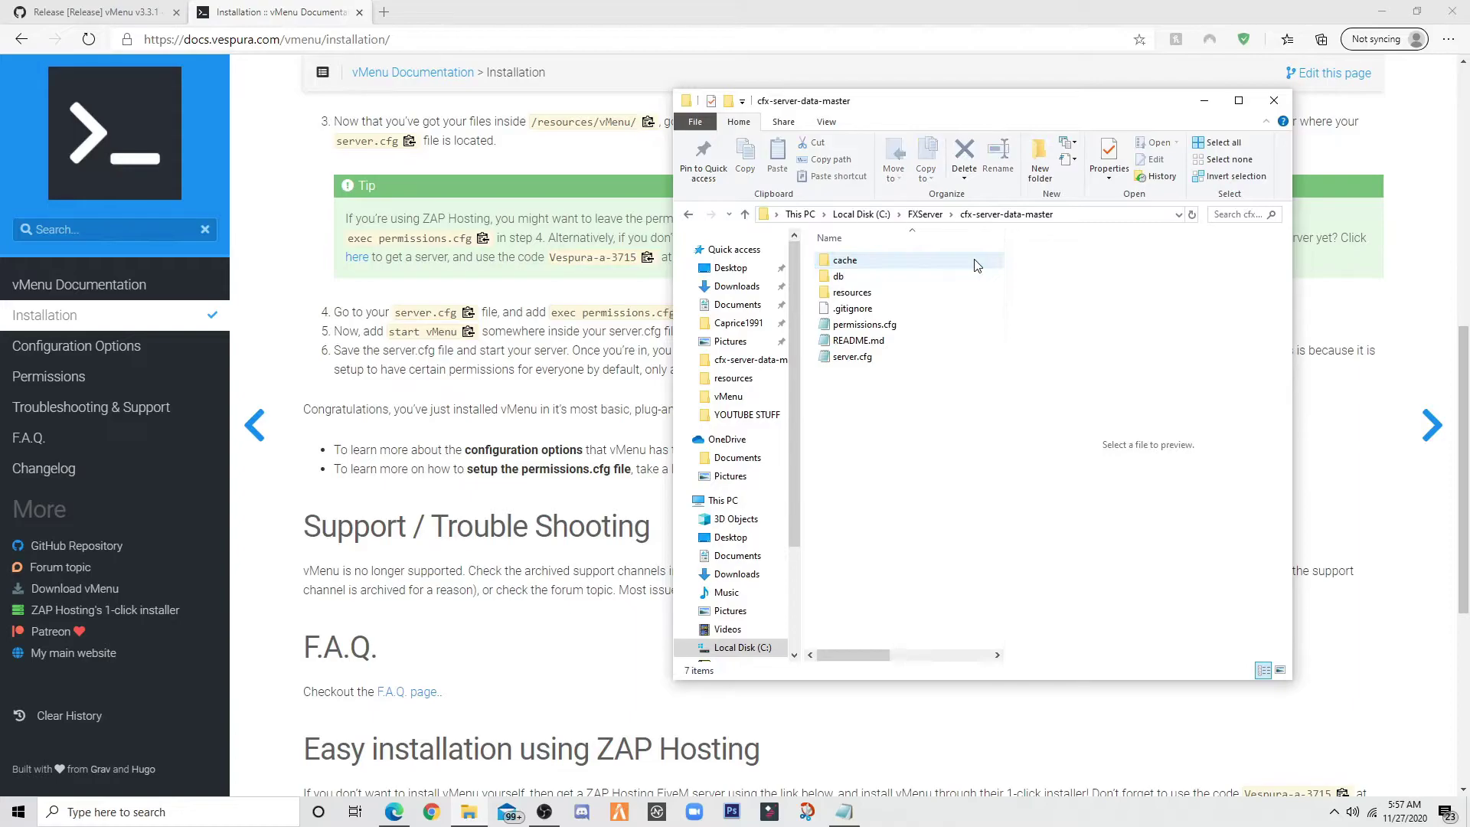
pyautogui.doubleClick(852, 357)
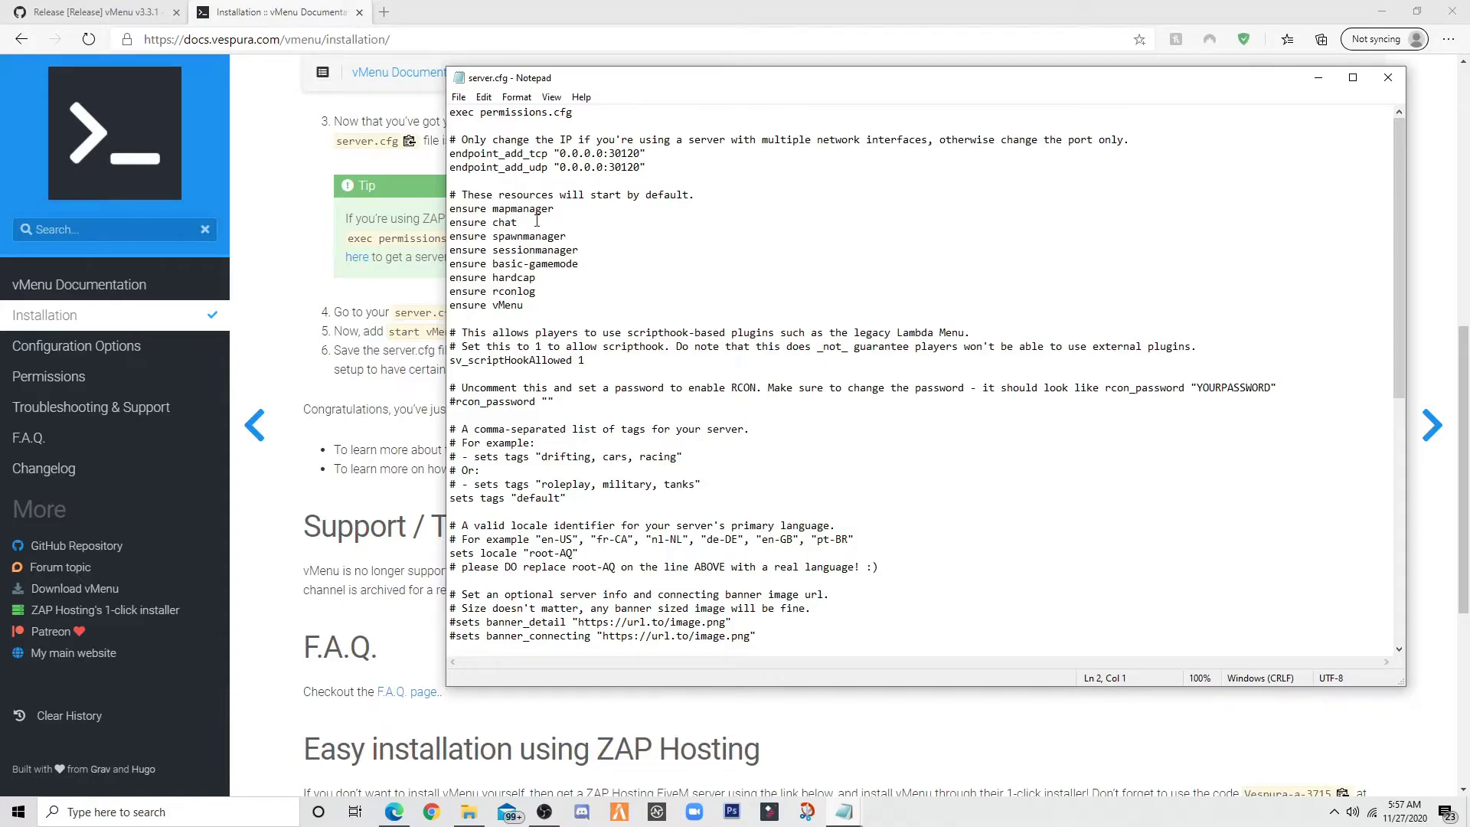
pyautogui.click(459, 97)
pyautogui.click(482, 166)
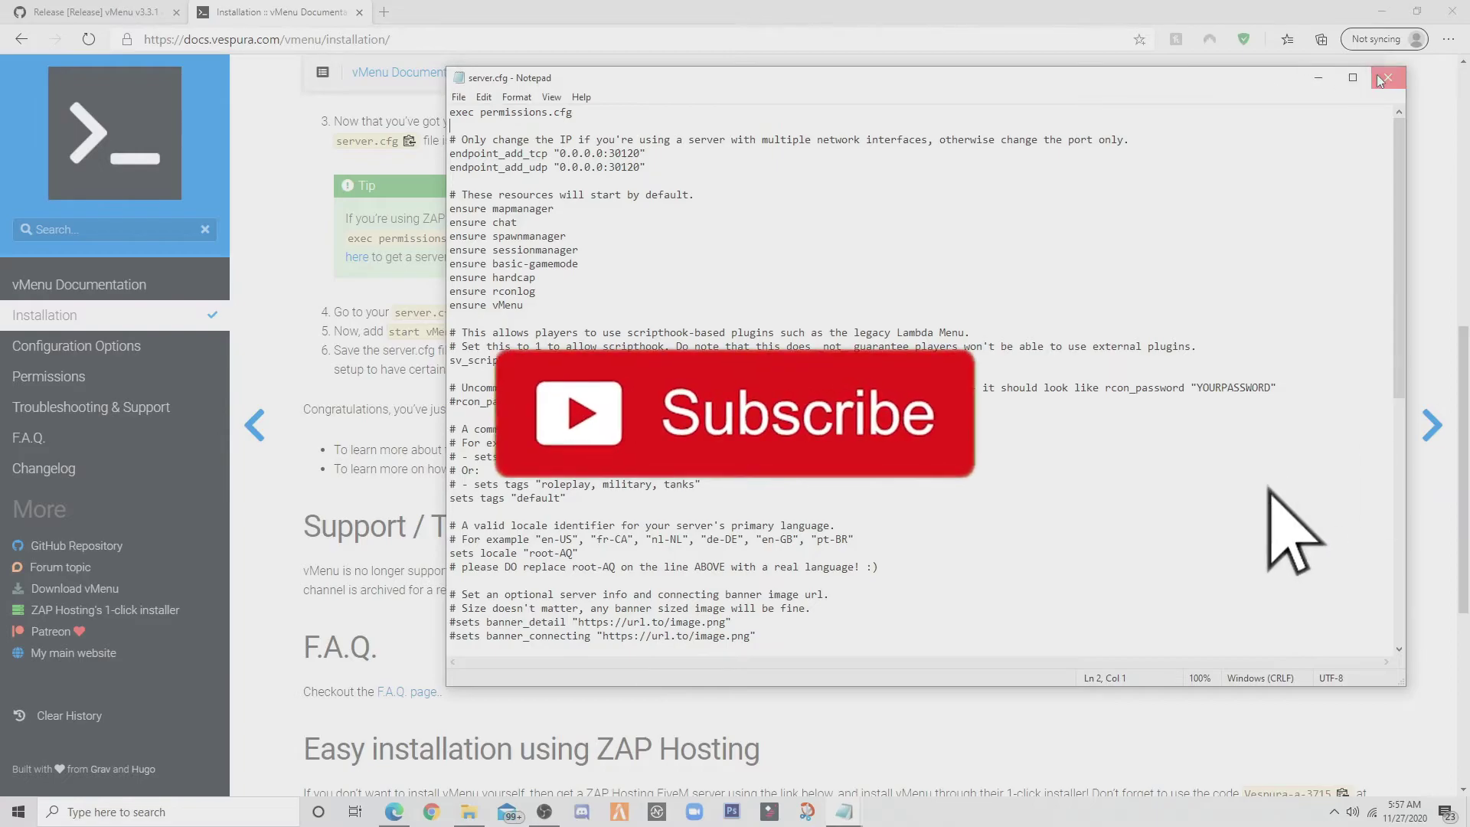
# Close server.cfg, the cfx-server-data-master folder window and the vMenu README.md file.
pyautogui.click(1387, 77)
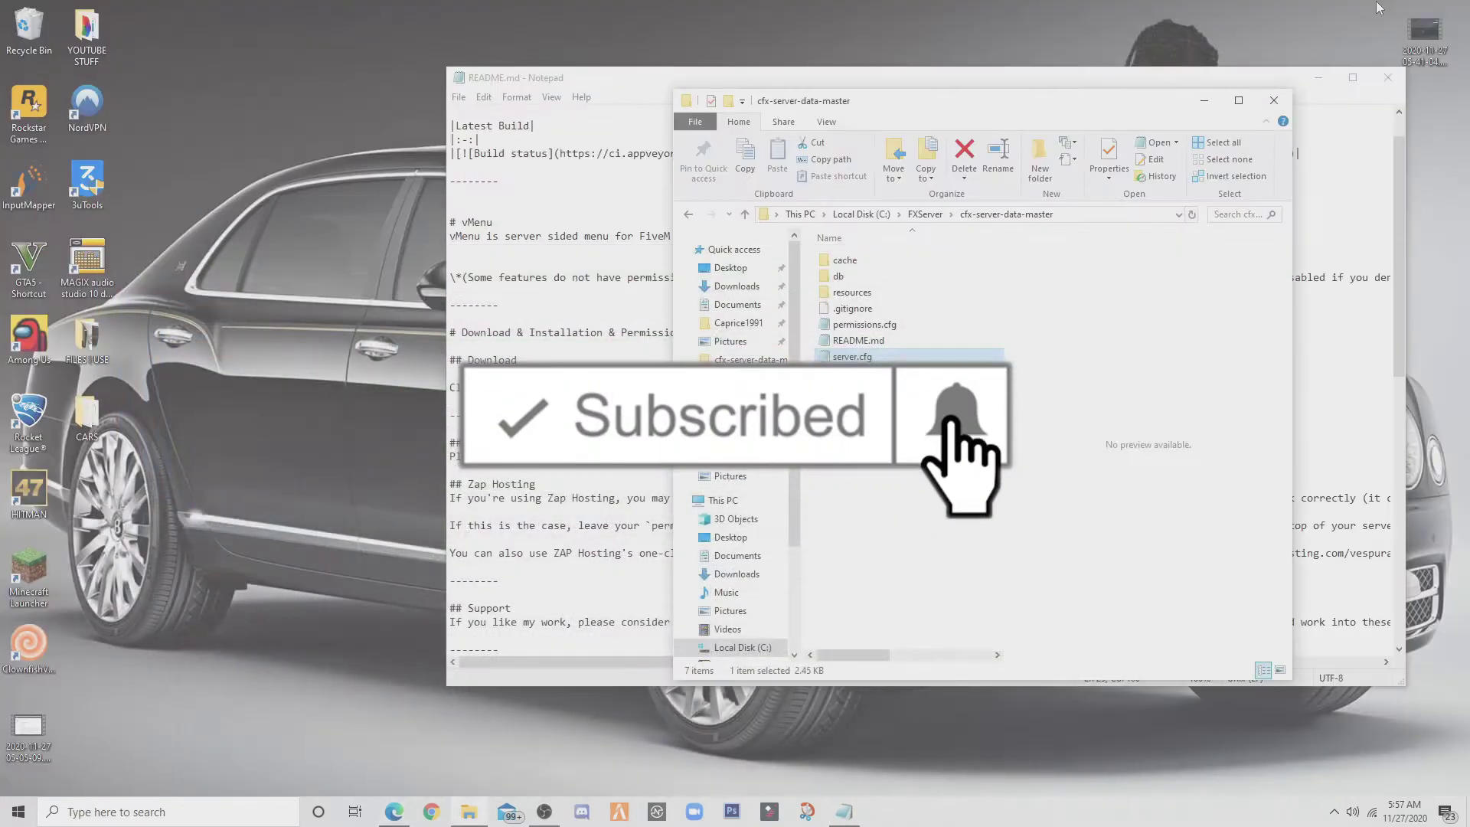
pyautogui.click(1274, 101)
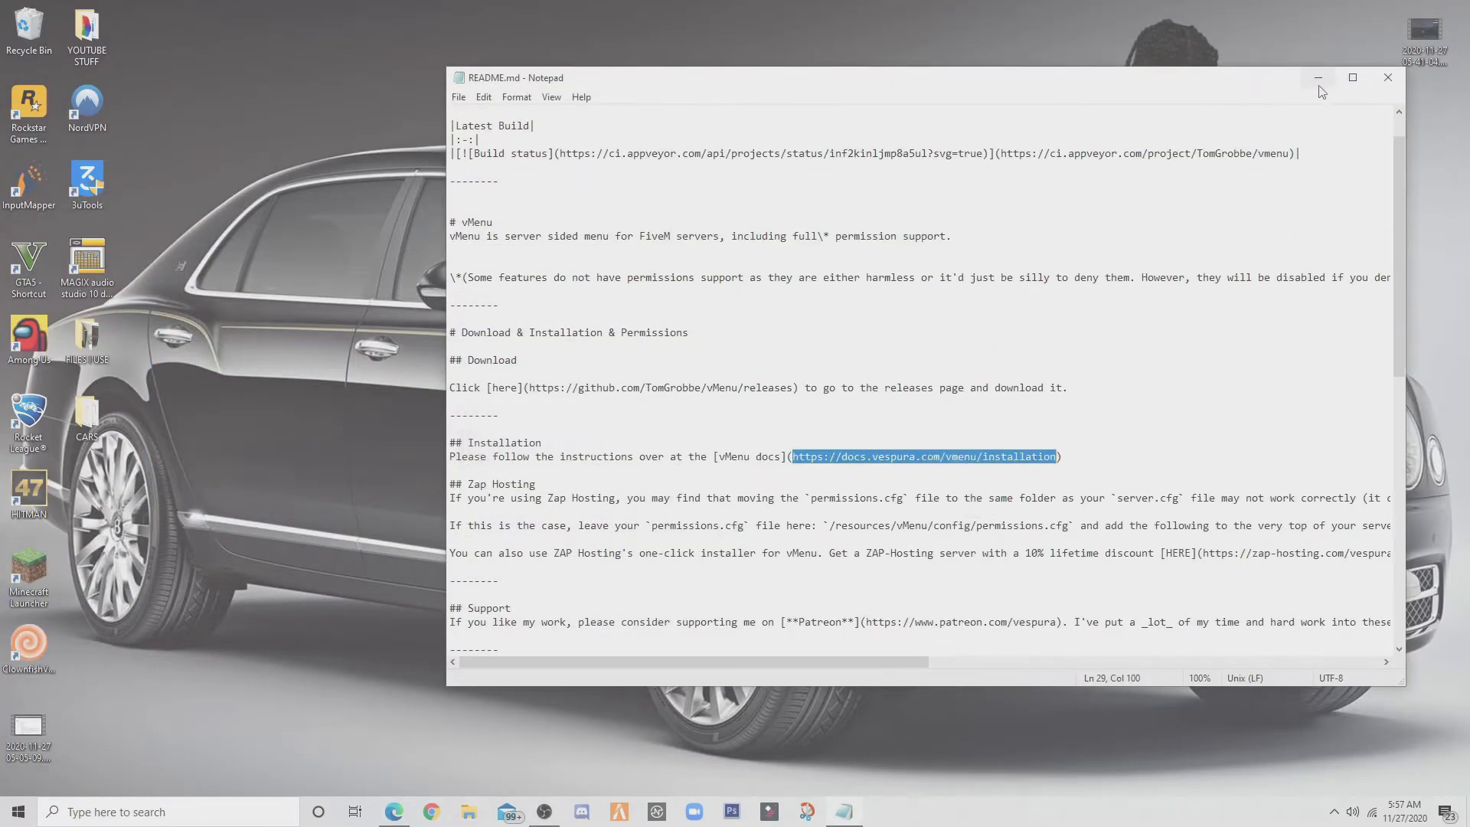
pyautogui.click(1387, 77)
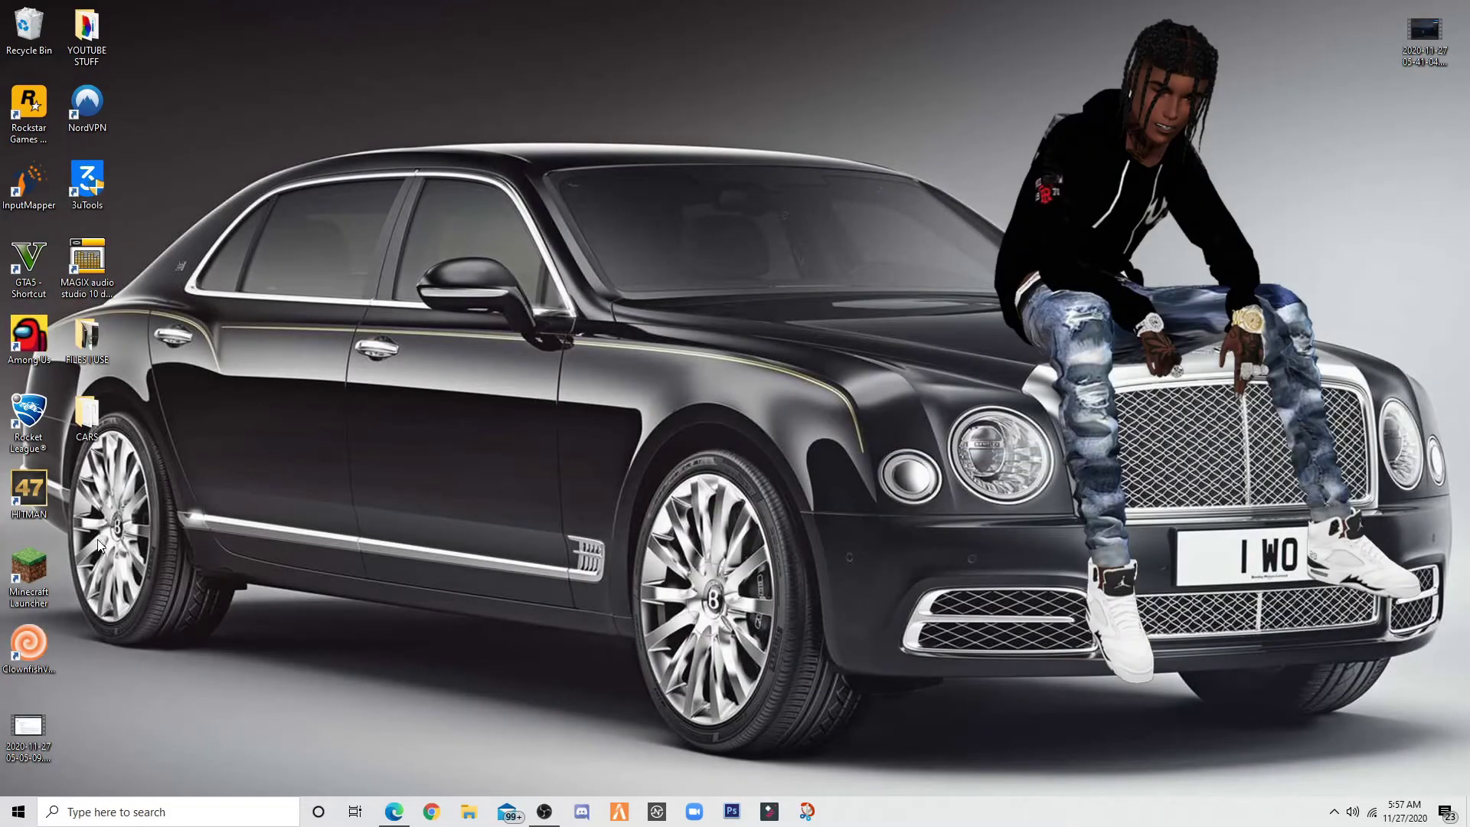
# Start the FiveM server by running start.bat from the FXServer folder on drive C, and reposition its console window.
pyautogui.click(468, 812)
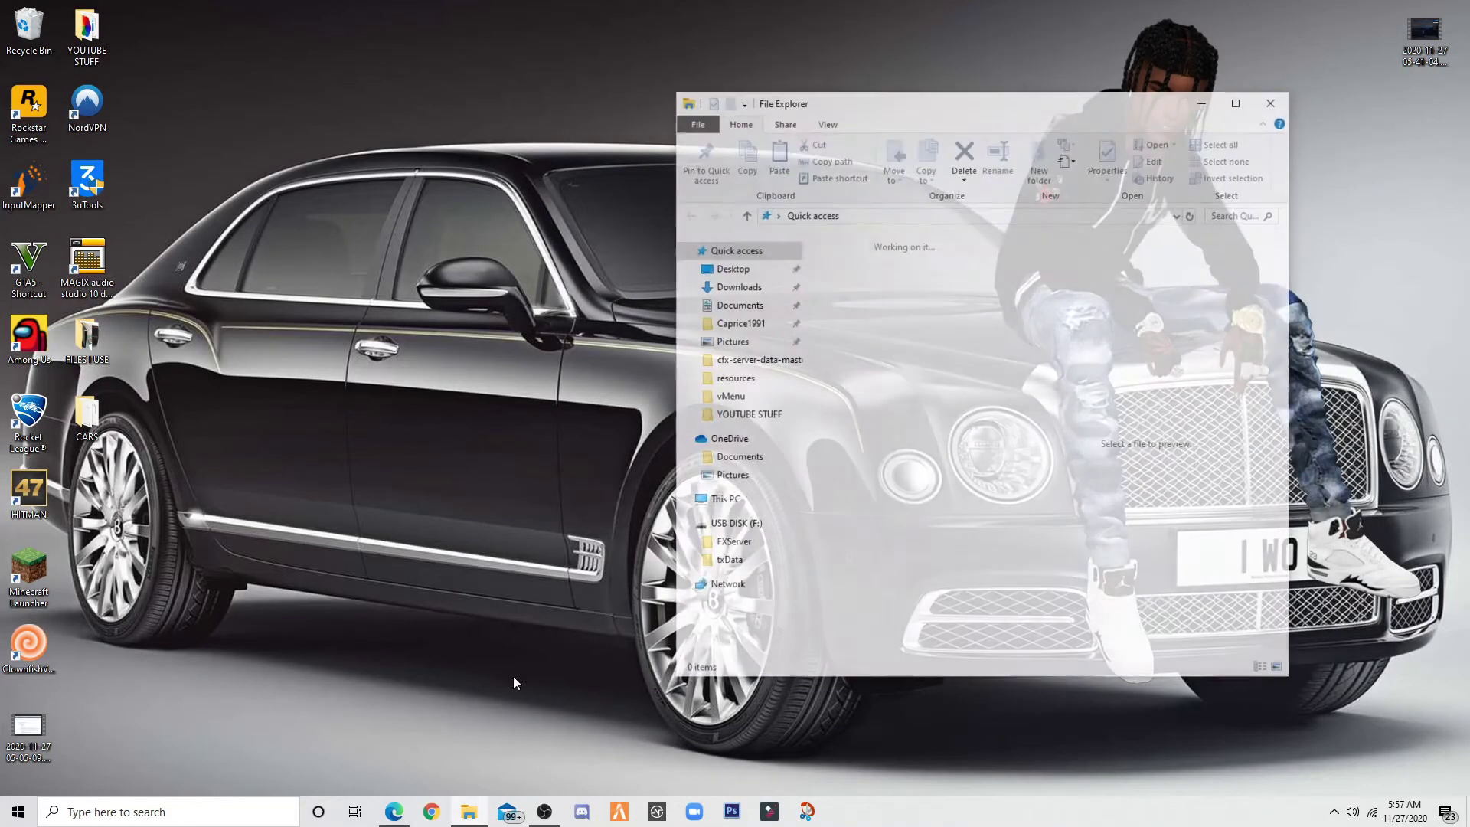
pyautogui.doubleClick(911, 519)
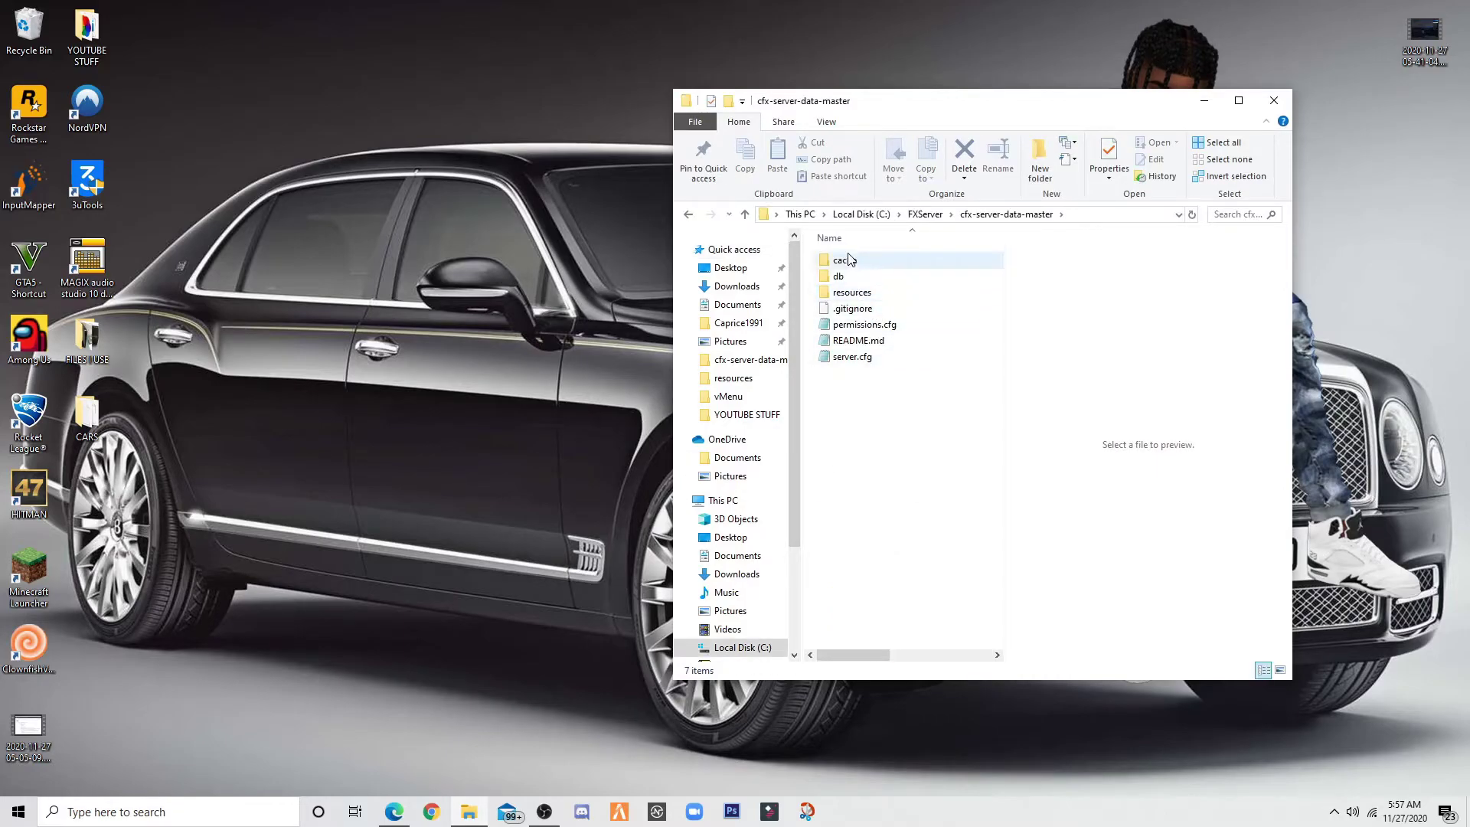
pyautogui.click(926, 215)
pyautogui.click(861, 528)
pyautogui.scroll(-6, 861, 527)
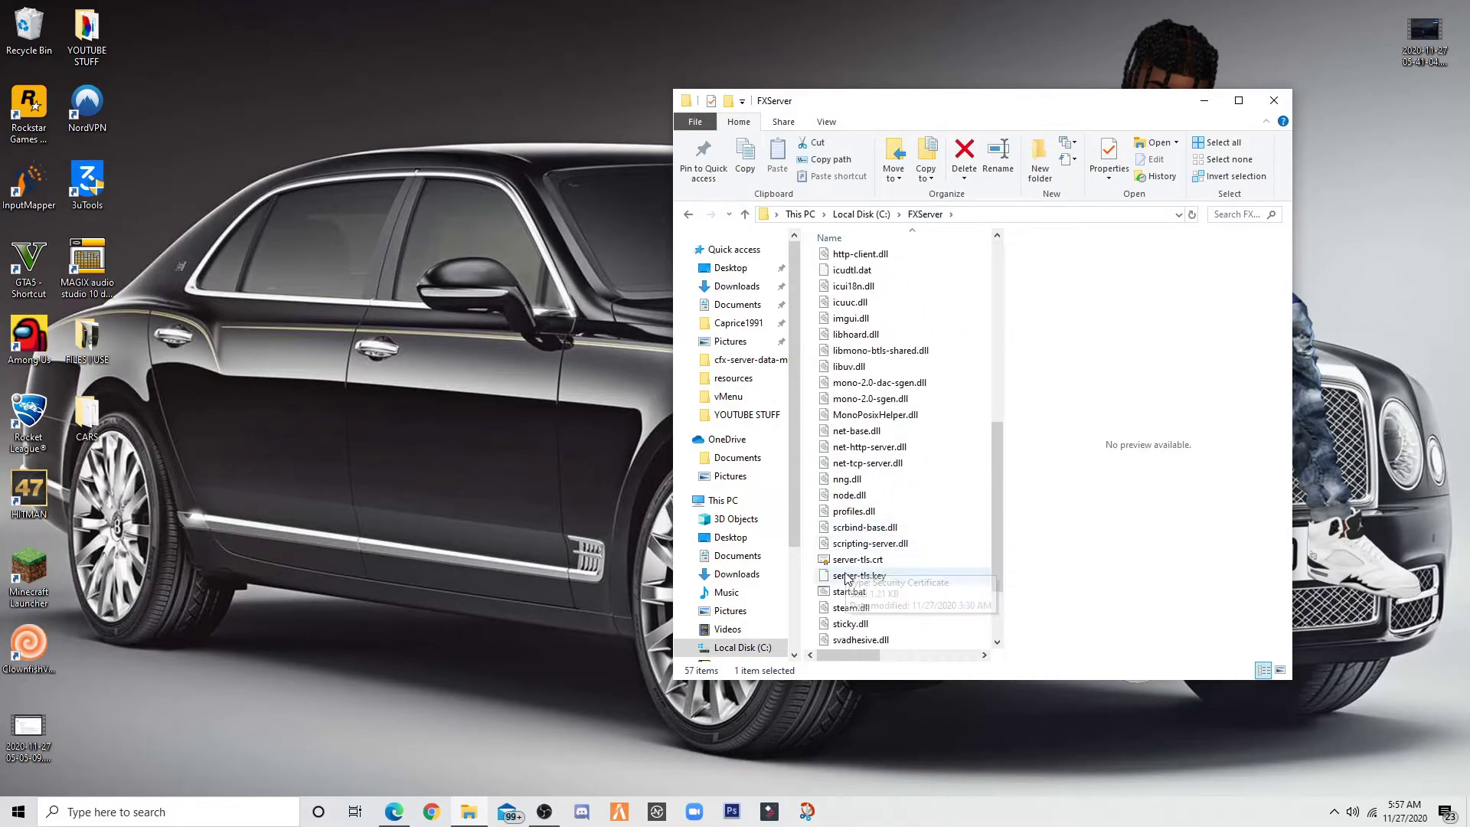
pyautogui.scroll(9, 906, 563)
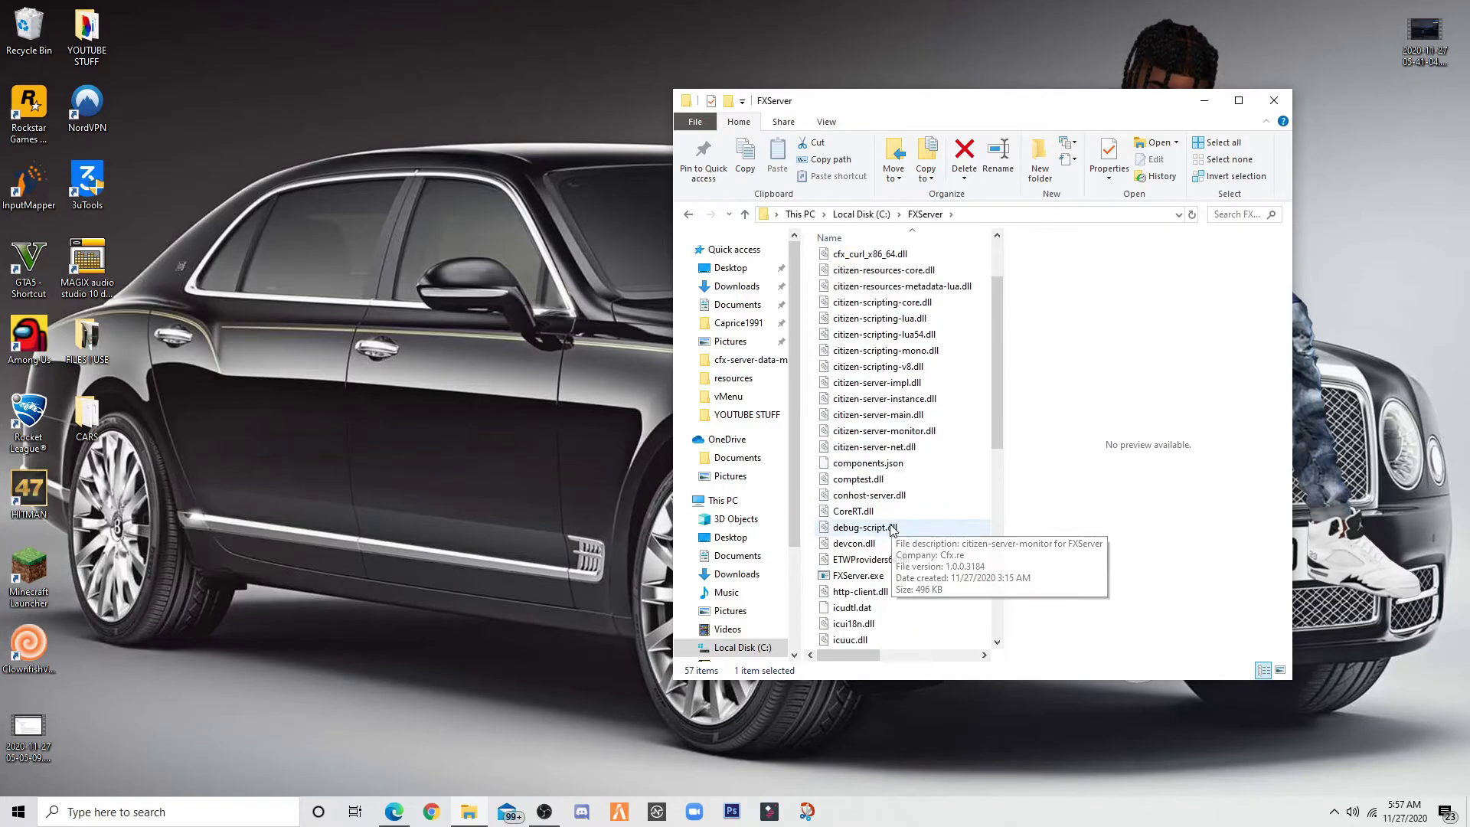
pyautogui.scroll(-4, 866, 511)
pyautogui.scroll(-2, 866, 512)
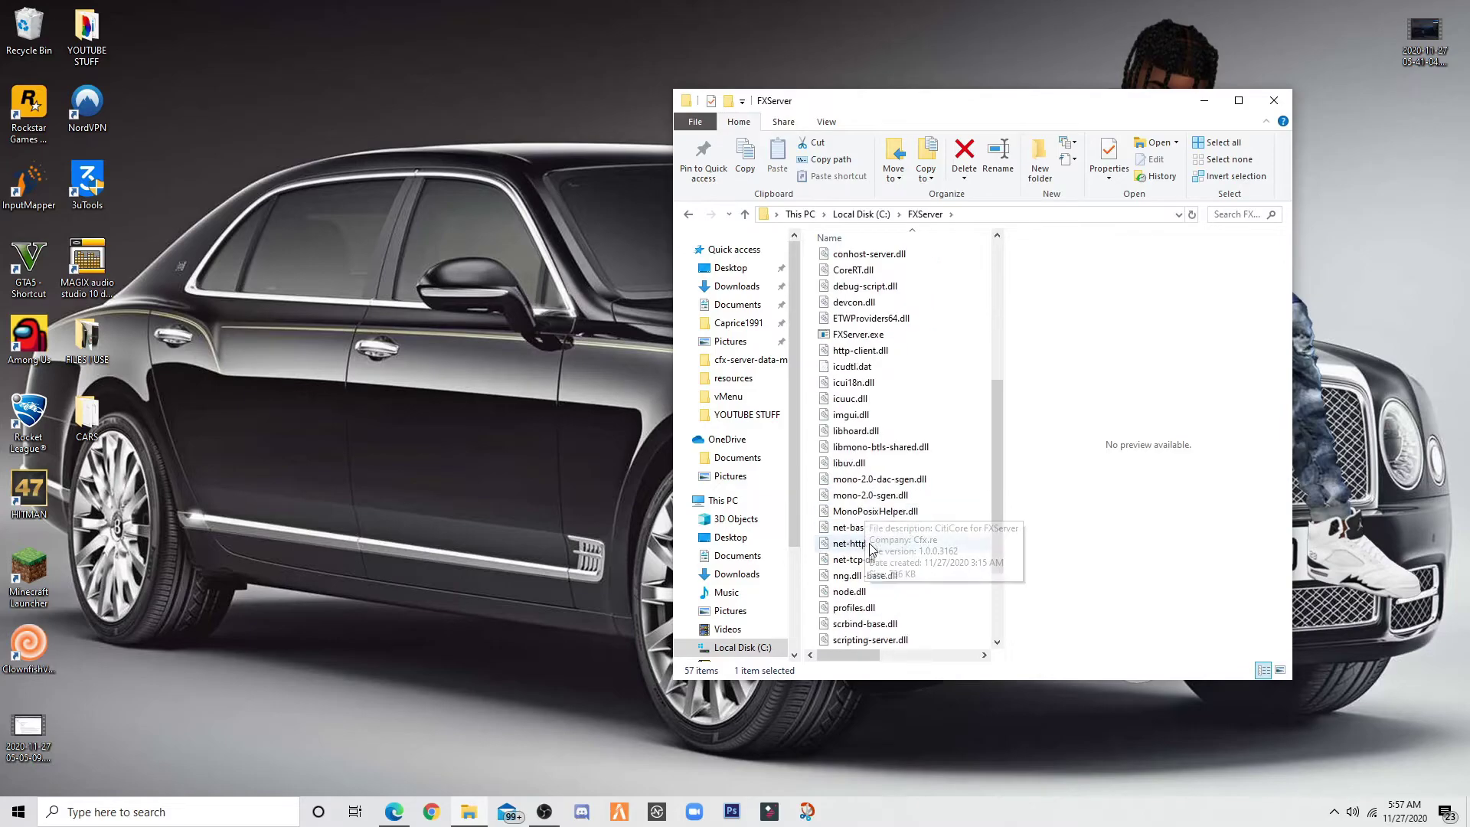
pyautogui.click(872, 640)
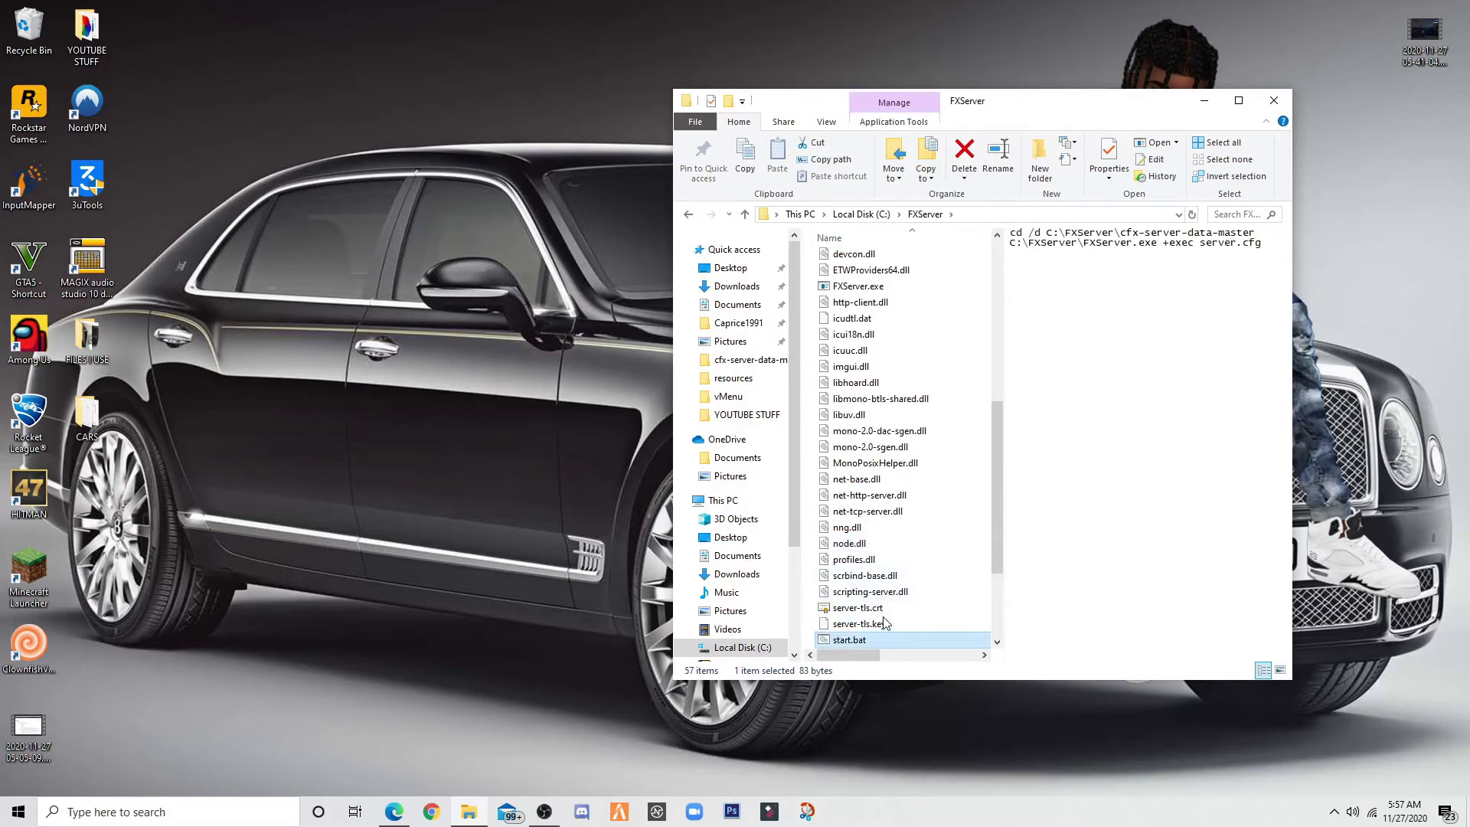
pyautogui.doubleClick(873, 641)
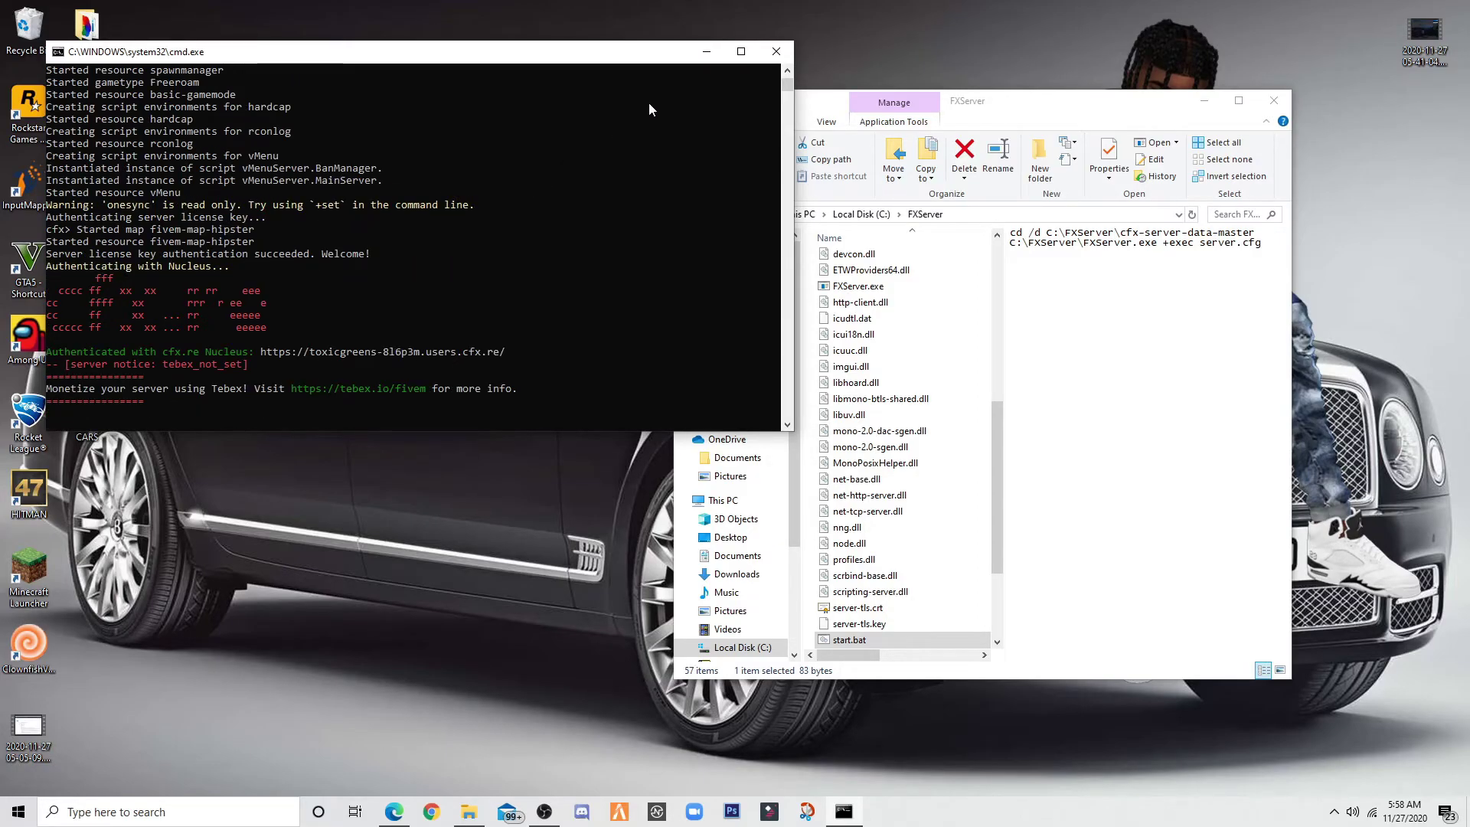
pyautogui.moveTo(643, 53); pyautogui.dragTo(722, 206)
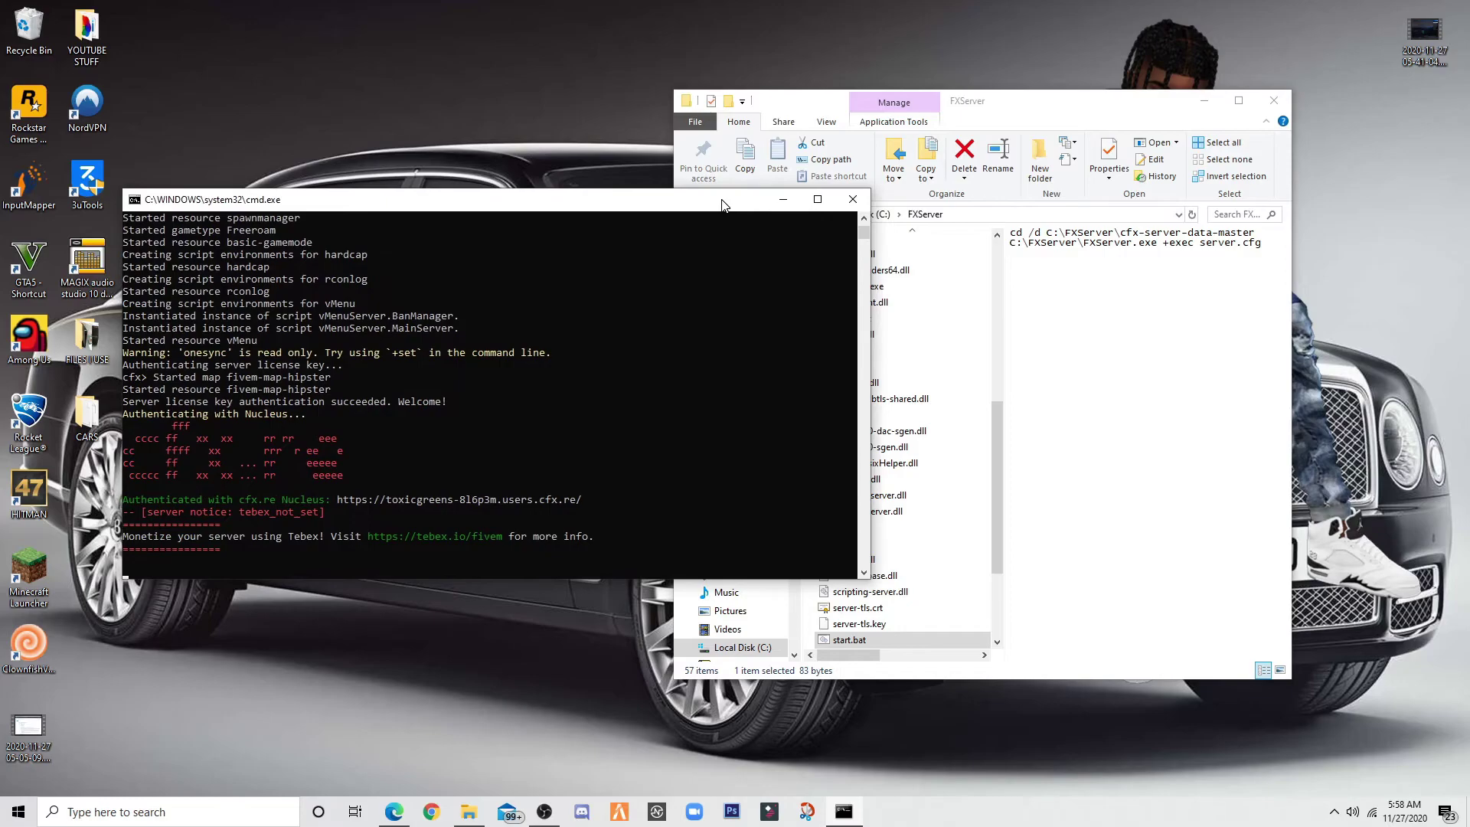